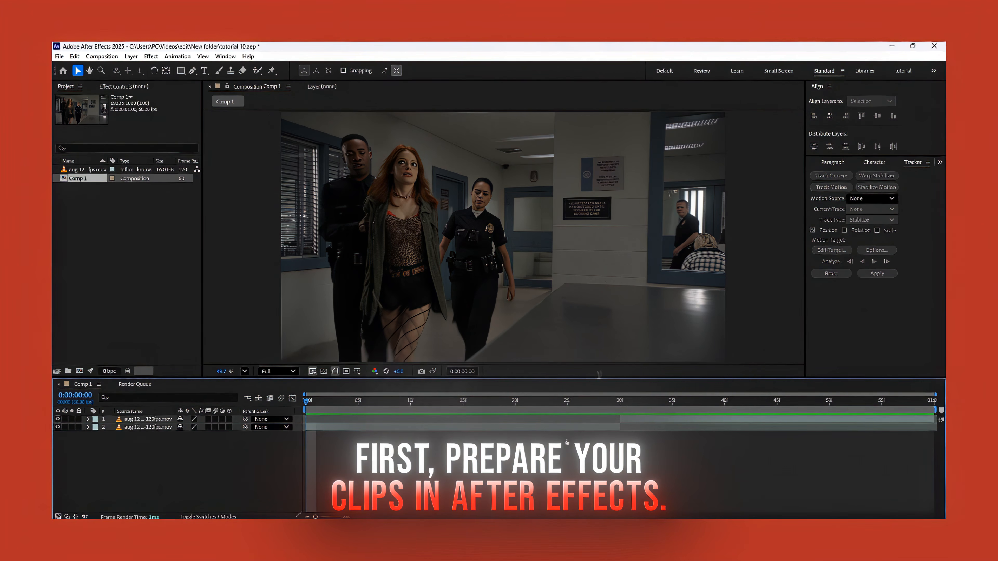
Change Comp 1's frame size to 1080 px wide by 1200 px high.
right_click(362, 474)
click(408, 371)
click(432, 229)
text(1)
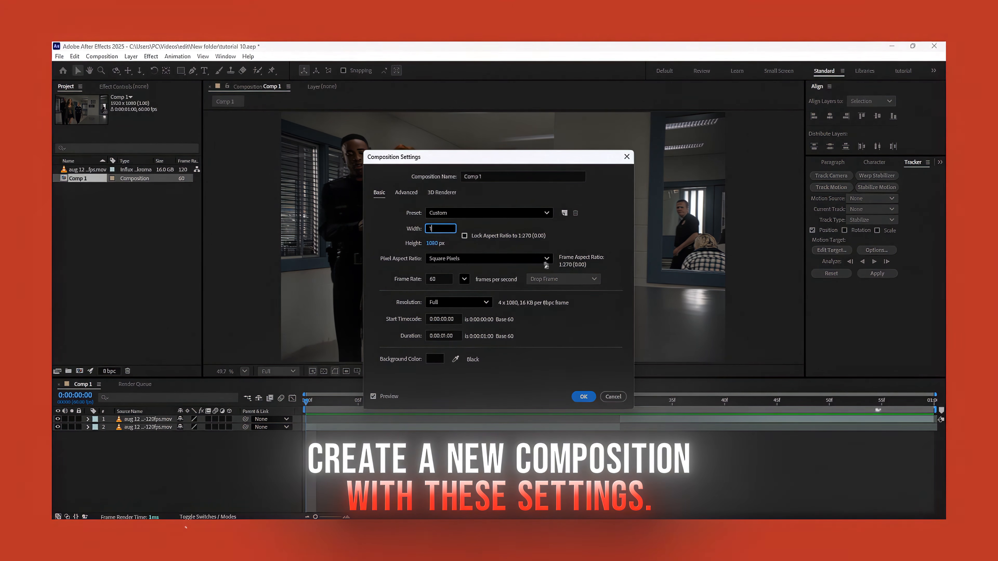
text(080)
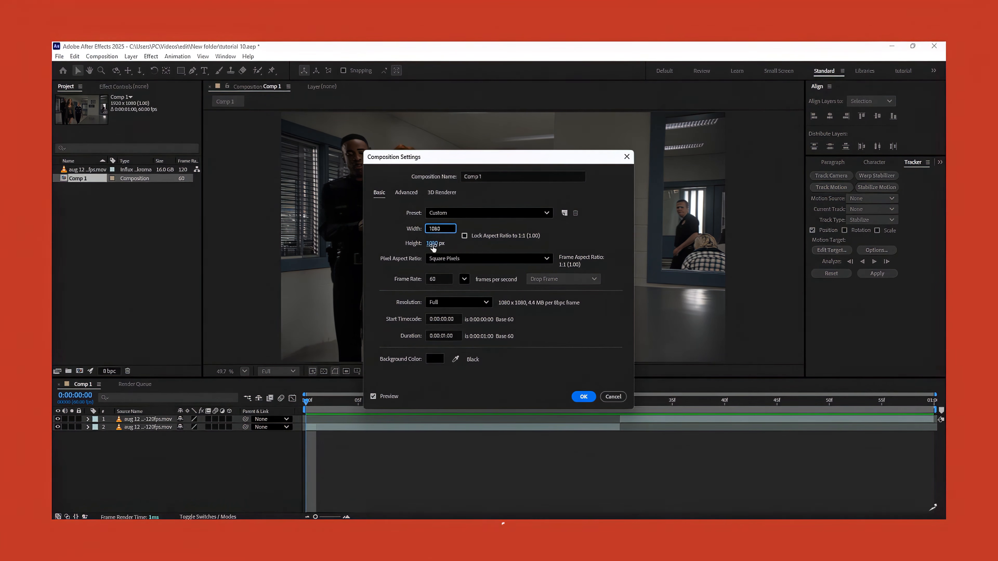
click(433, 243)
text(1200)
key(Return)
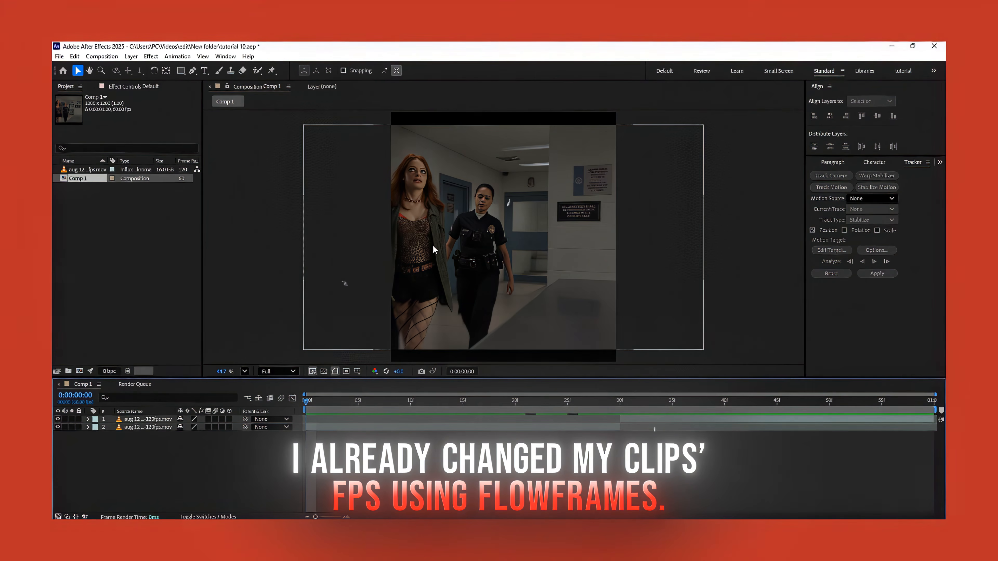
Scale both clip layers to 112% so they fill the composition's height, and collapse their properties.
key(ctrl+a)
key(s)
click(192, 427)
text(1)
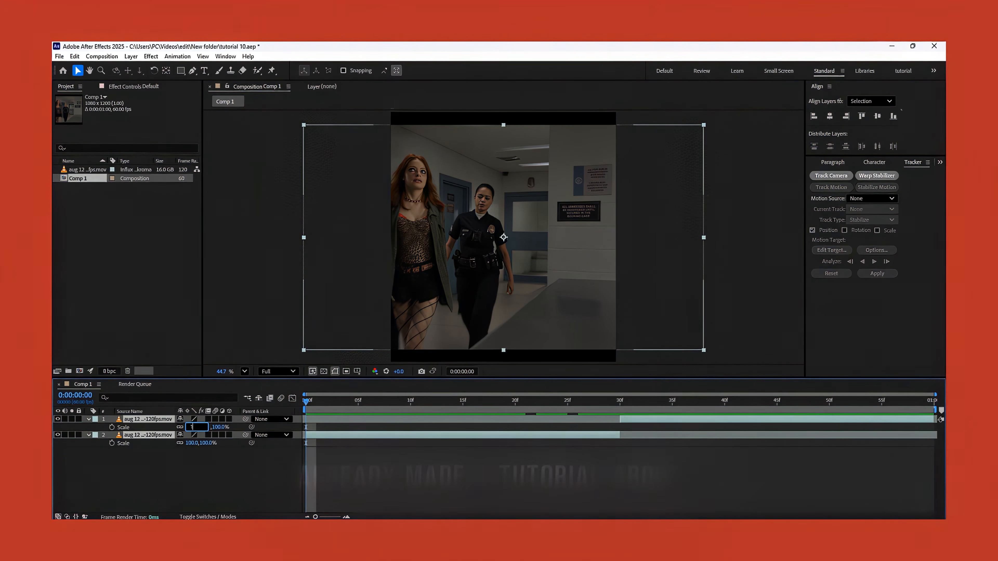
text(12)
key(Return)
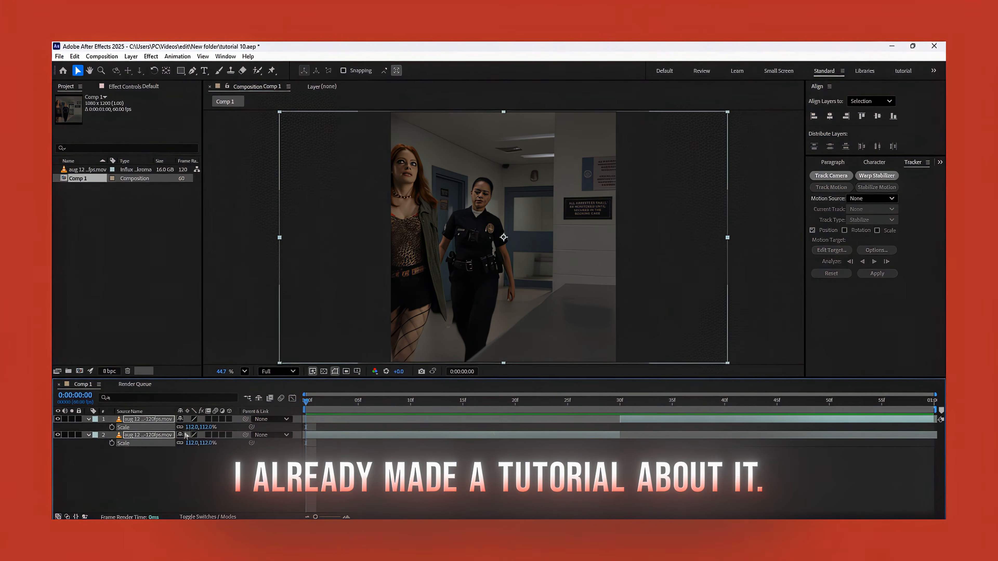
click(89, 435)
Show the proportional grid and shift the first clip horizontally to centre the policewoman on the middle line.
click(309, 447)
click(328, 428)
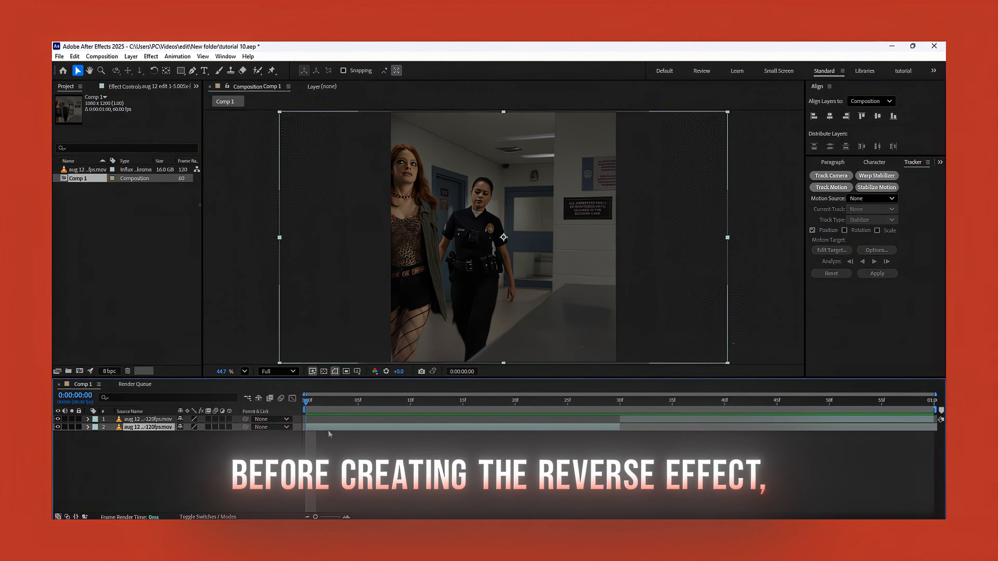
click(357, 371)
click(378, 391)
key(p)
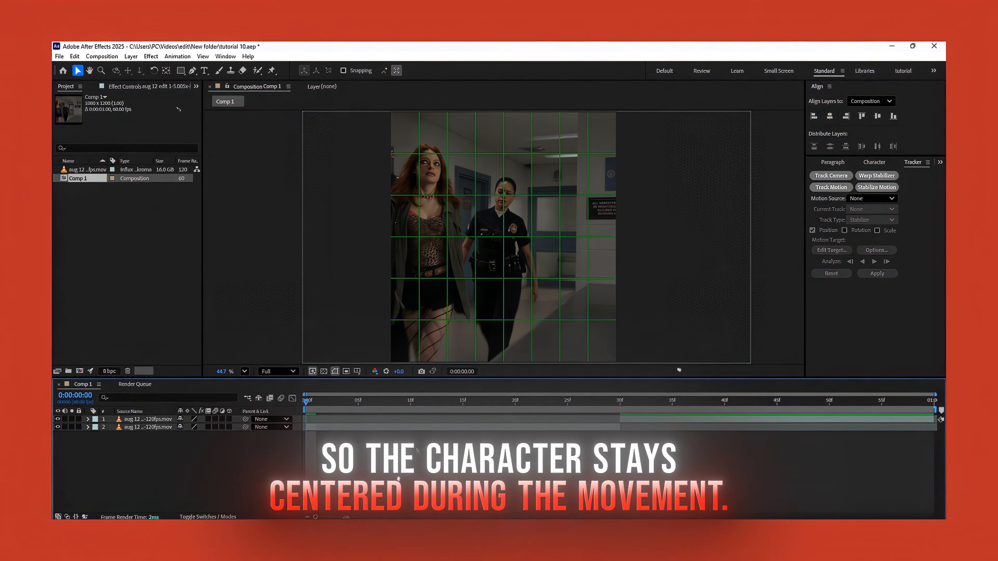
Add a Stabilize Motion tracker to the first clip and place an enlarged track point over the policewoman's face.
click(419, 428)
click(889, 190)
scroll(515, 198, up, 3)
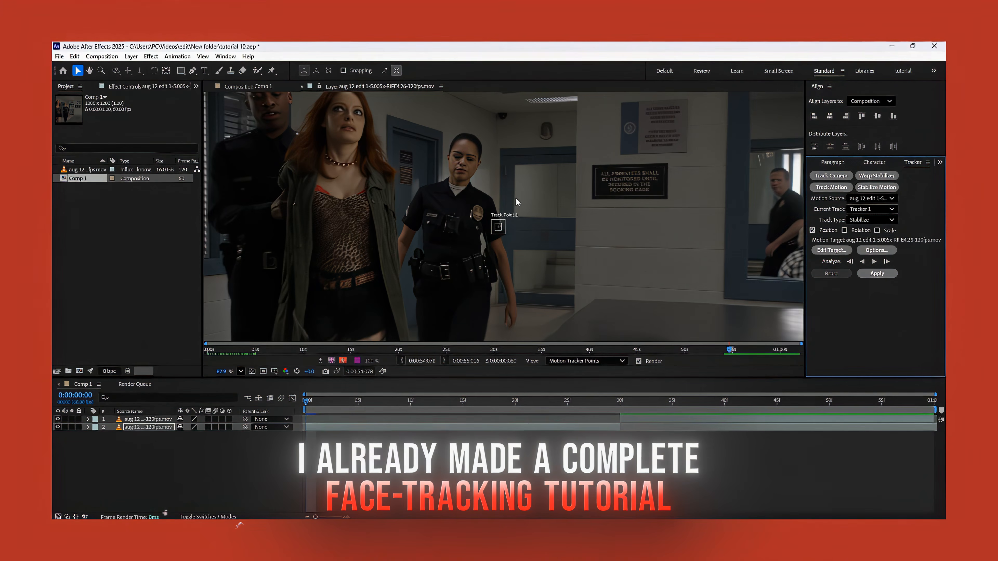
scroll(515, 198, up, 5)
drag(493, 273, 418, 137)
key(space)
drag(433, 191, 455, 264)
Set the tracker to Stop Tracking below 80% confidence and analyze the first clip forward.
click(877, 250)
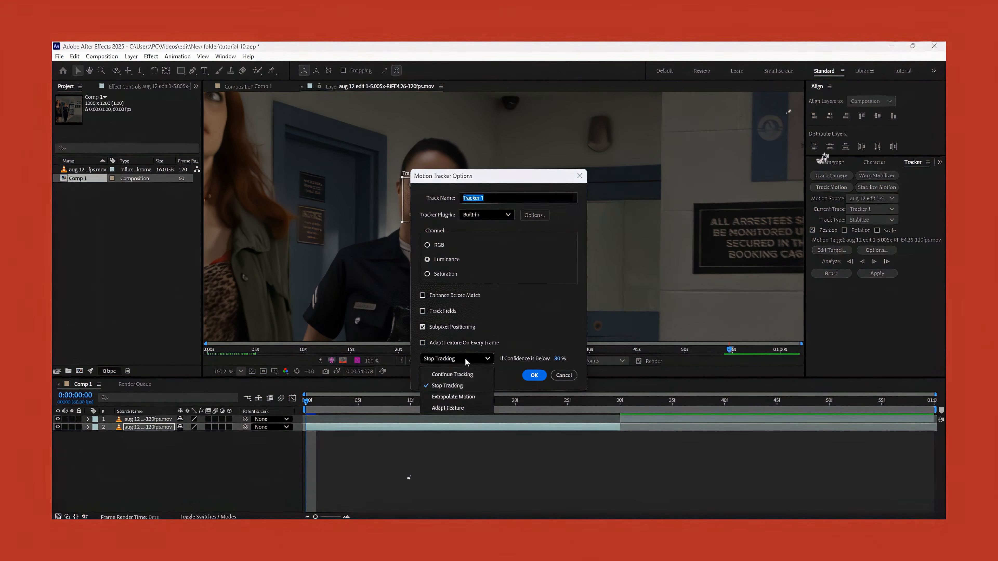
click(459, 386)
click(537, 375)
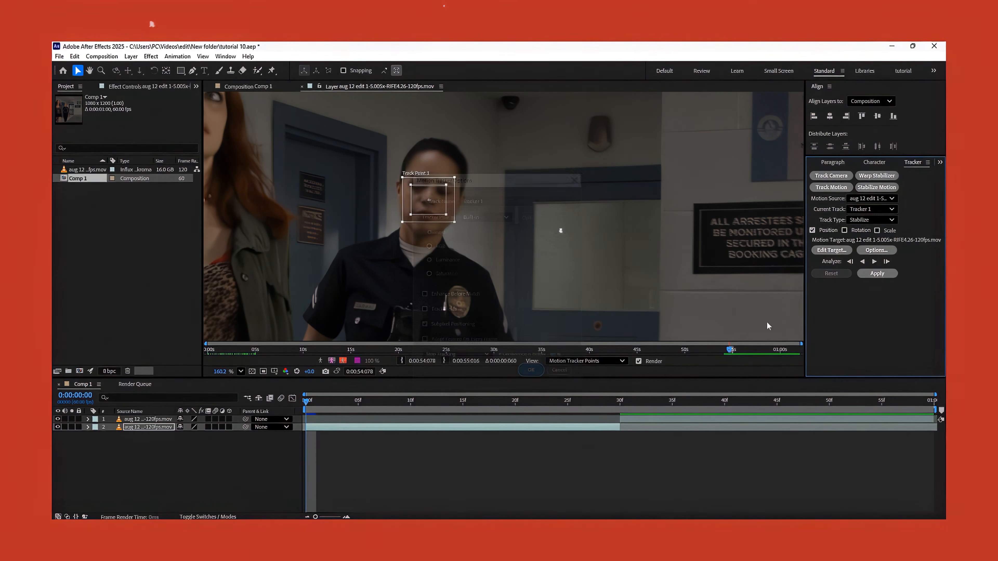
click(874, 261)
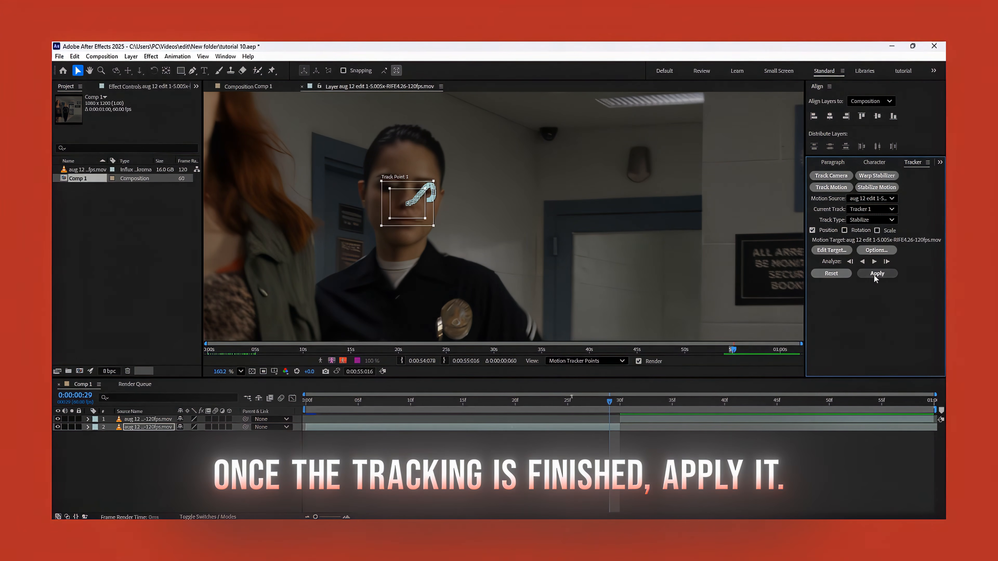
Apply the stabilization to the first clip and Easy Ease all of its tracker and anchor point keyframes.
click(876, 274)
key(Return)
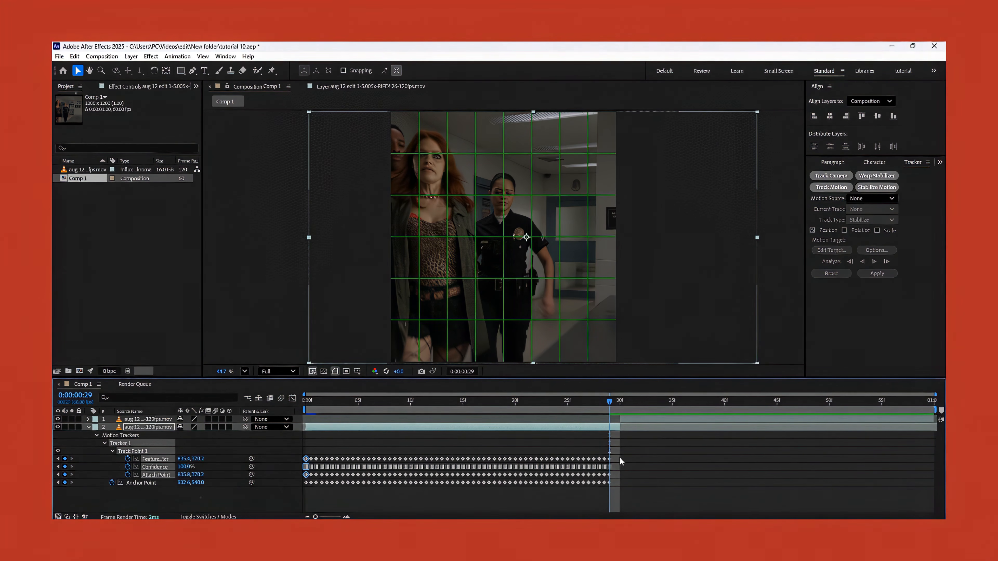
drag(620, 460, 268, 502)
key(F9)
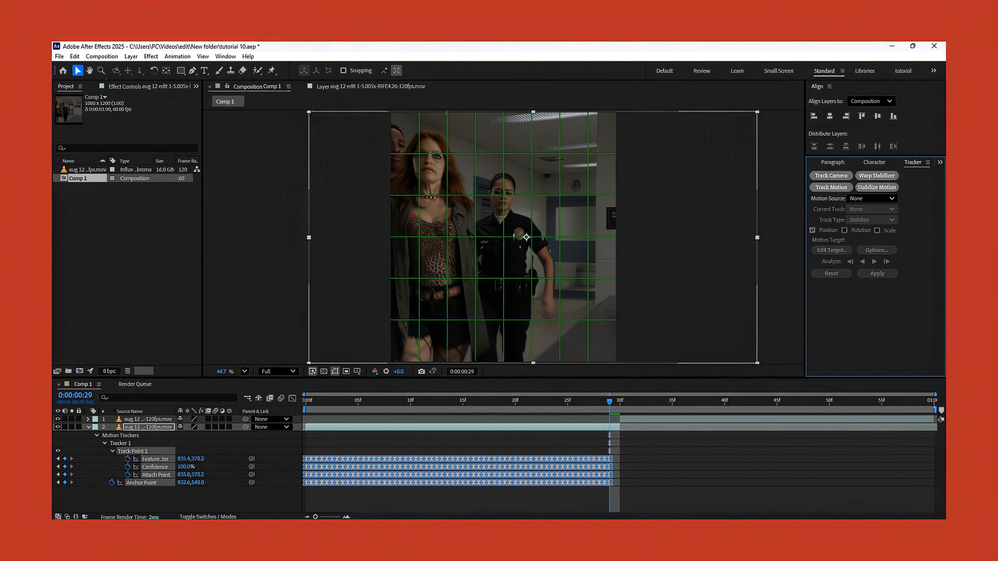
Shift the second clip's position horizontally to centre the policewoman's face on the grid's middle line.
key(p)
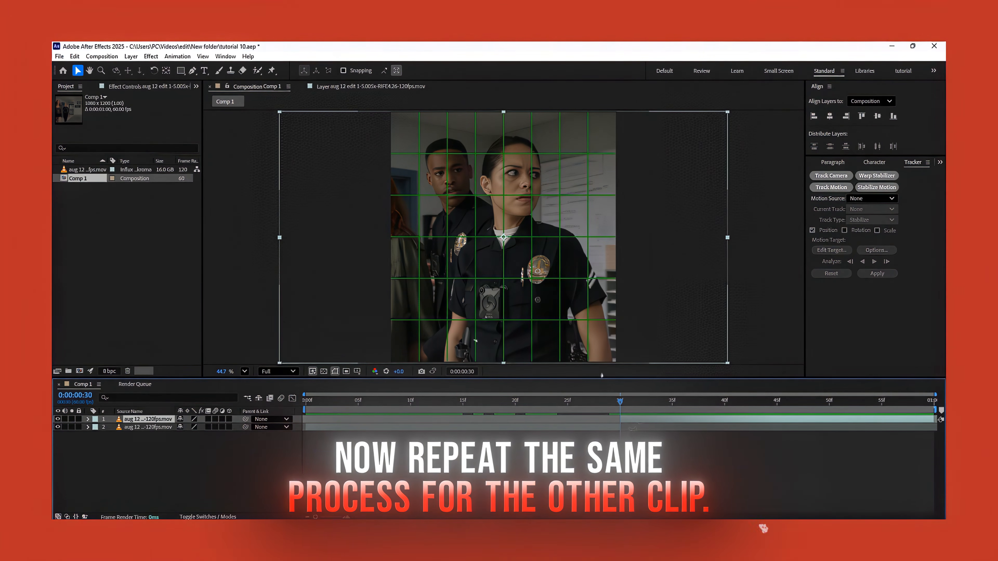
key(p)
drag(184, 428, 149, 437)
key(p)
Select Tracker 1 to stabilize the second clip, place its track point on the woman's nose, and analyze forward.
click(871, 198)
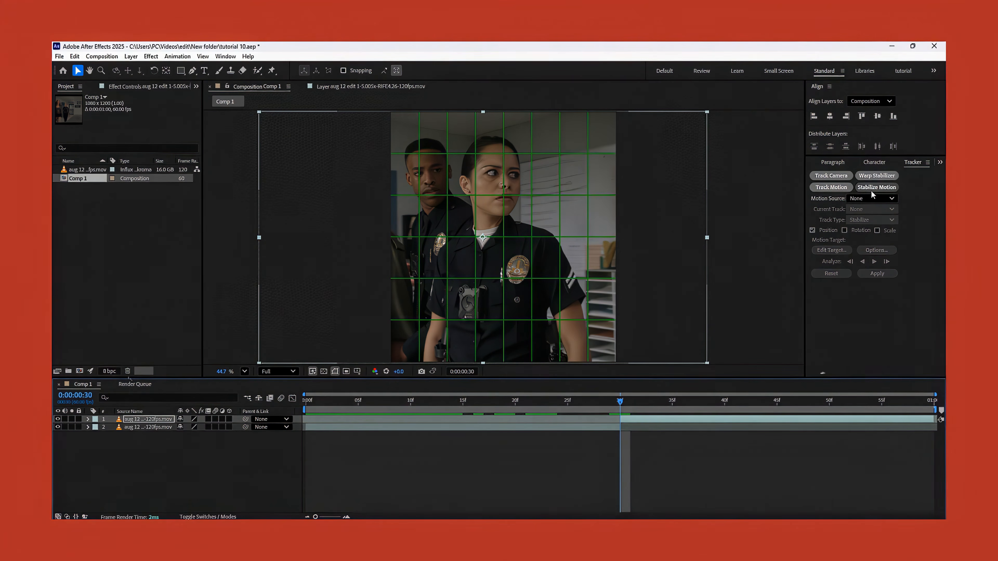
click(854, 209)
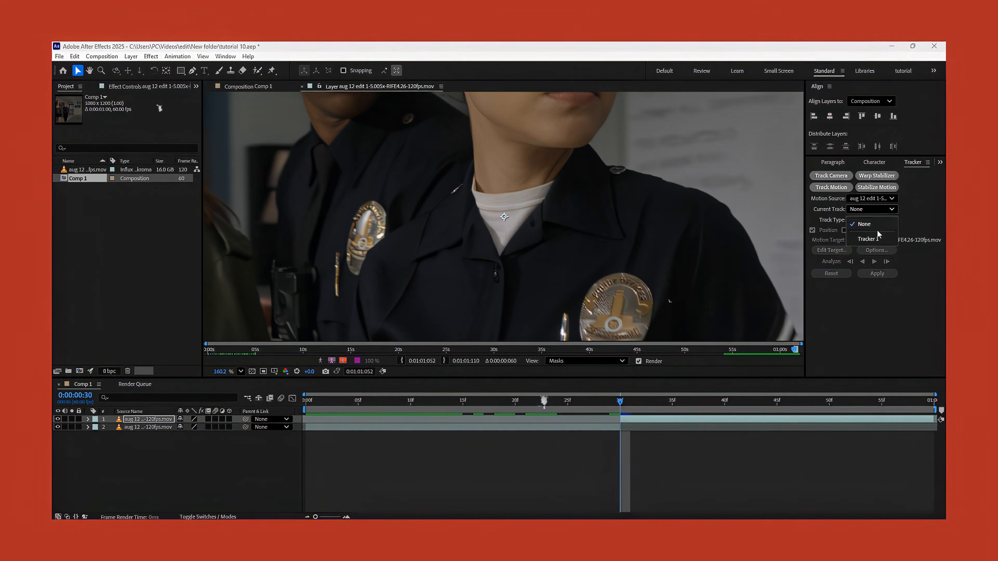
click(875, 239)
drag(519, 231, 534, 267)
key(space)
click(875, 262)
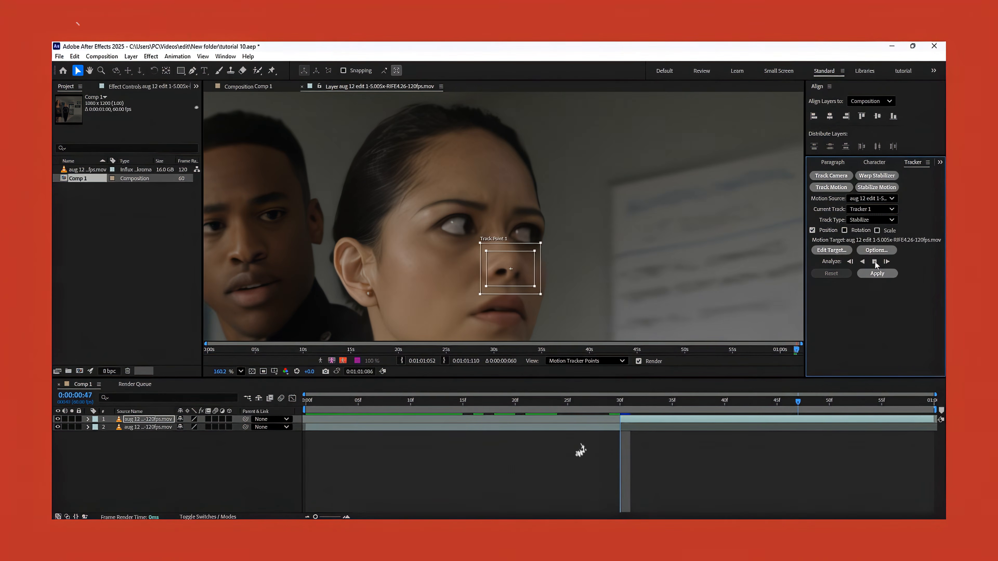
Apply the second clip's stabilization to X only and Easy Ease all of its tracker and anchor point keyframes.
click(877, 273)
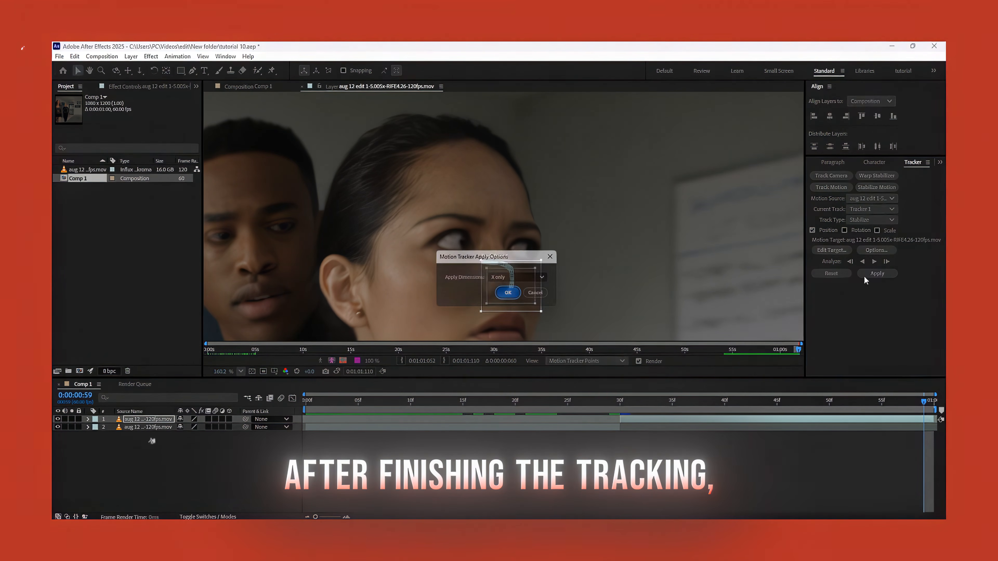
click(510, 292)
key(u)
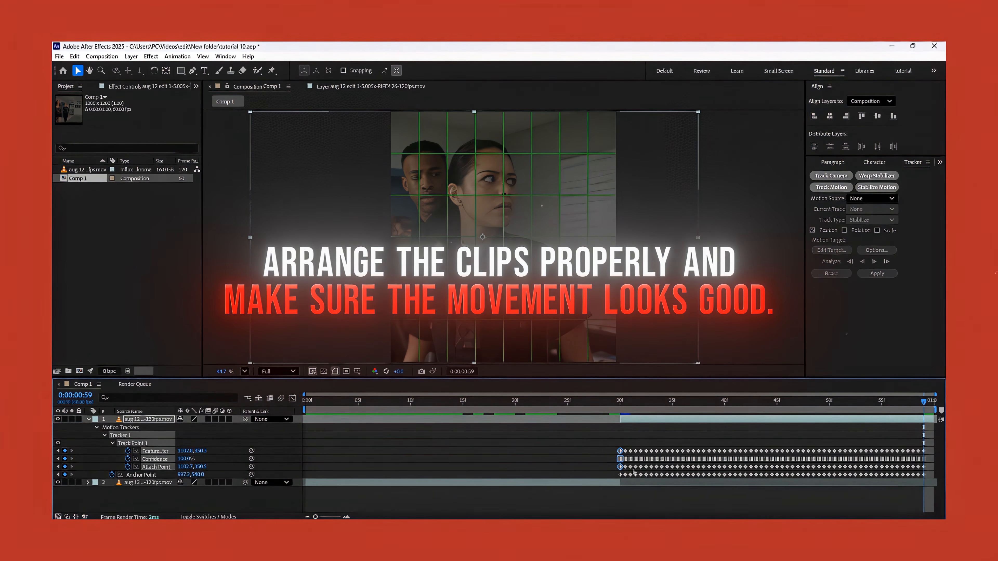
drag(608, 443, 936, 480)
key(F9)
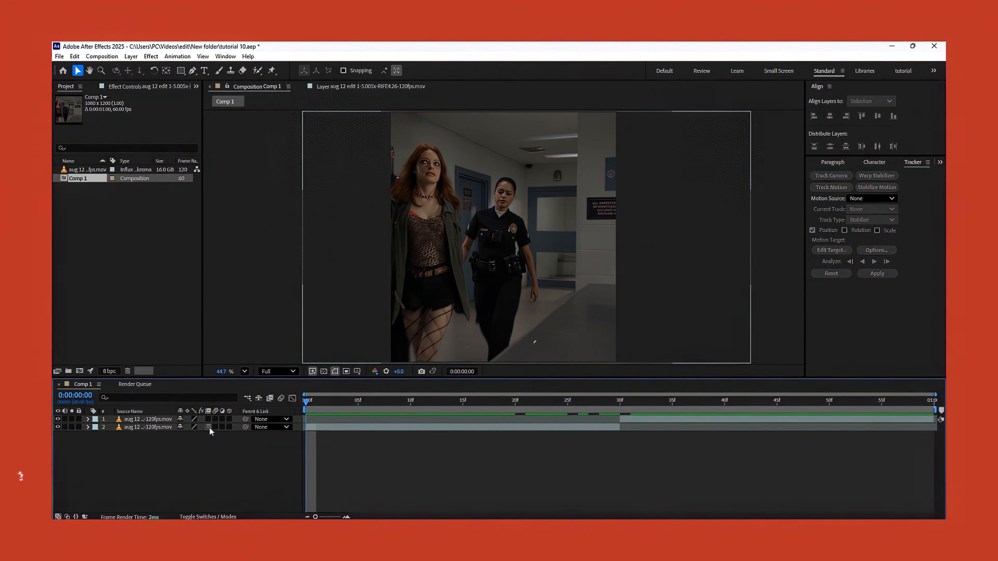
Enable frame blending and motion blur on both clip layers and preview the composition.
click(209, 427)
click(208, 419)
click(215, 420)
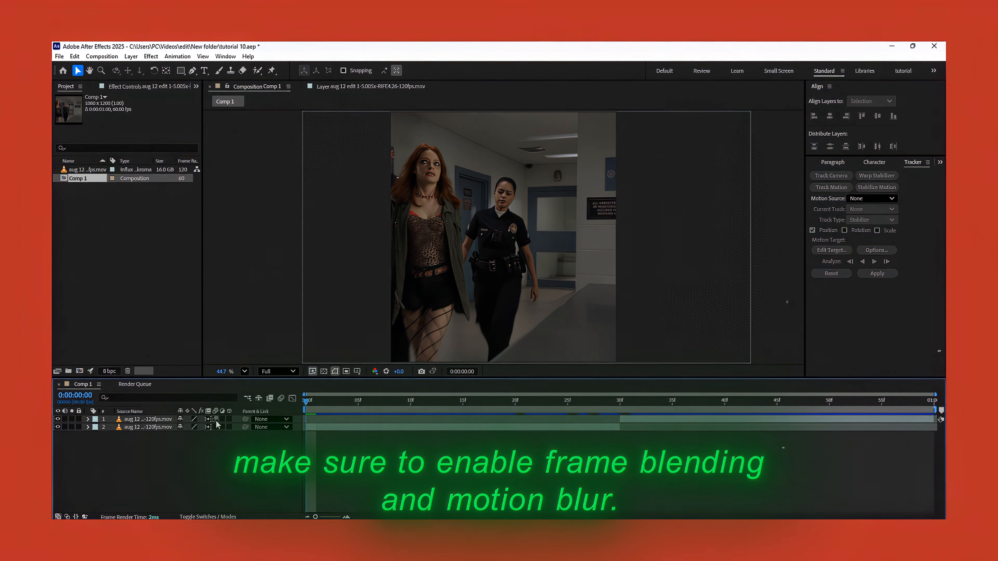
click(215, 427)
key(space)
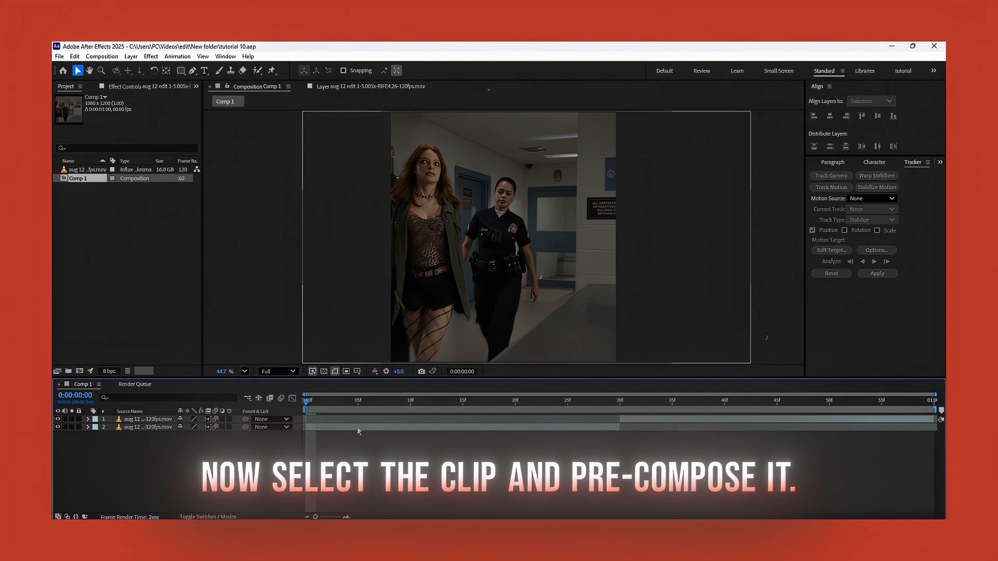
Pre-compose the first clip, moving all attributes into the new composition and adjusting its duration to the layer's time span.
click(357, 427)
right_click(357, 427)
click(393, 364)
click(420, 288)
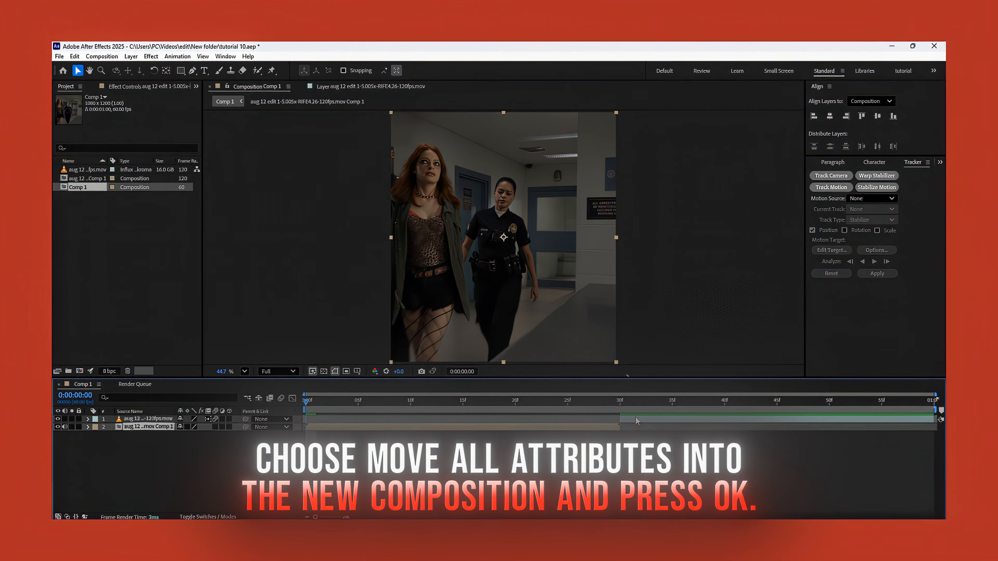
Pre-compose the second clip with all attributes moved into the new composition, and return to the timeline's start.
right_click(636, 420)
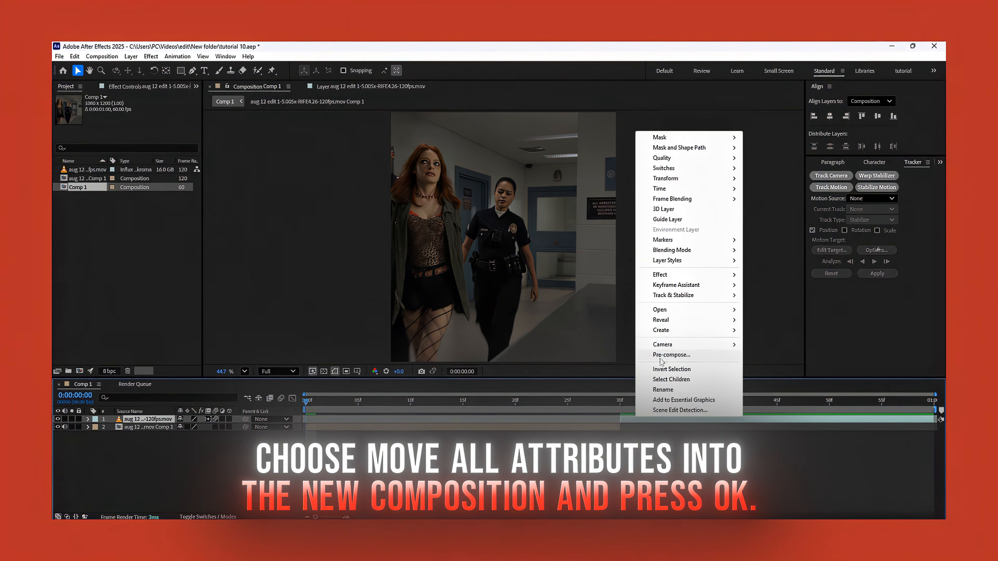
click(668, 358)
click(497, 290)
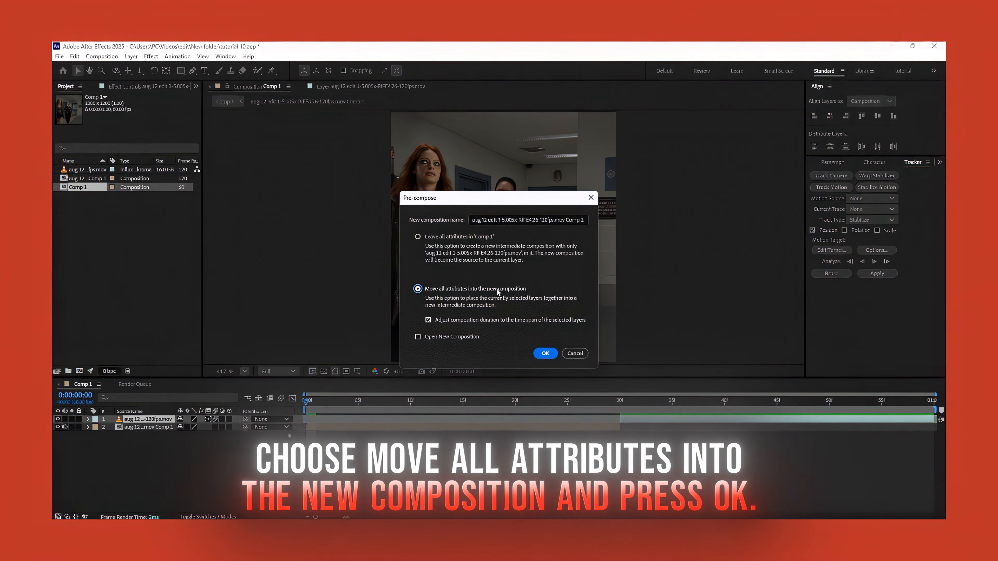
click(544, 354)
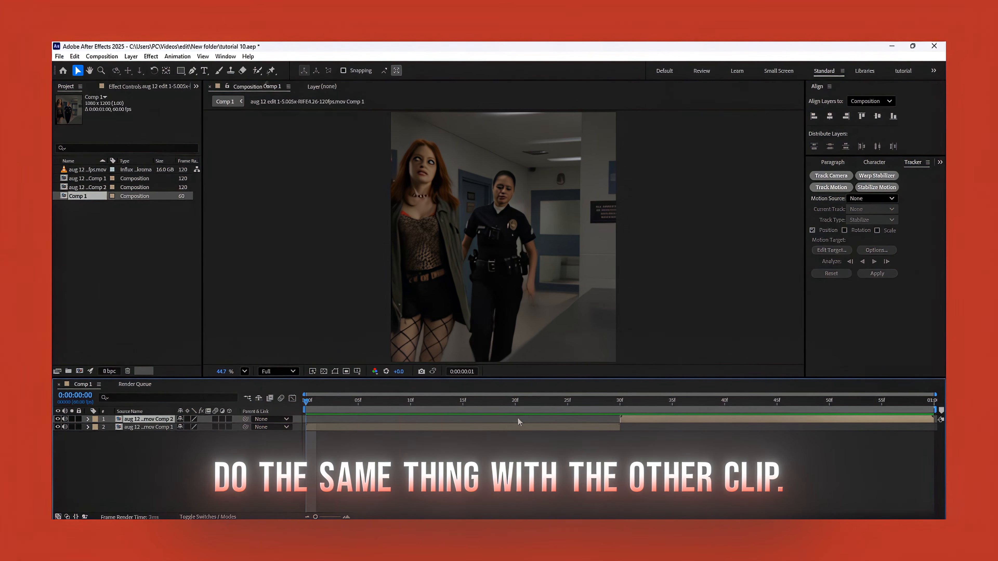
drag(518, 407, 319, 410)
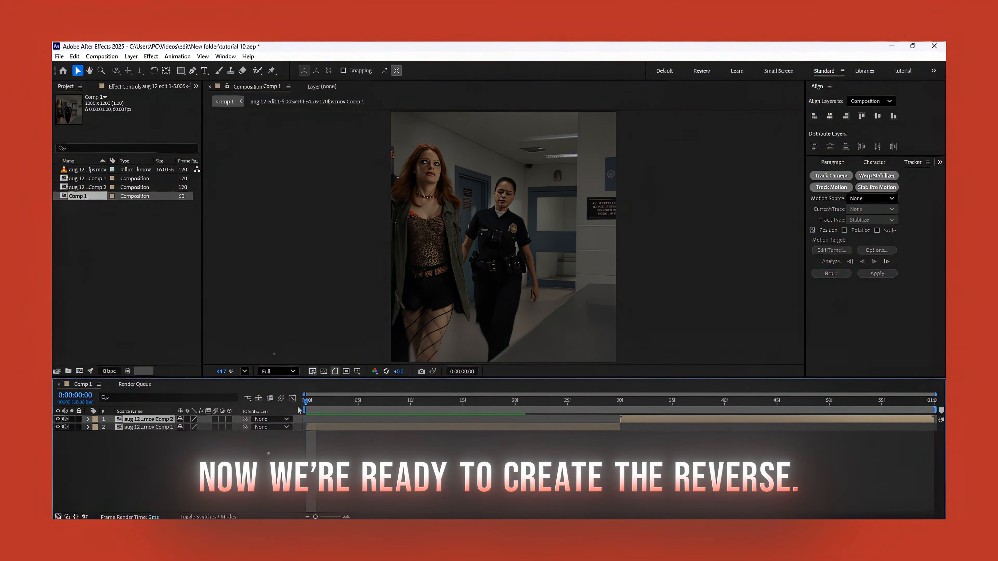
Find the Twixtor Pro effect and apply it to the first clip's pre-composition.
click(357, 427)
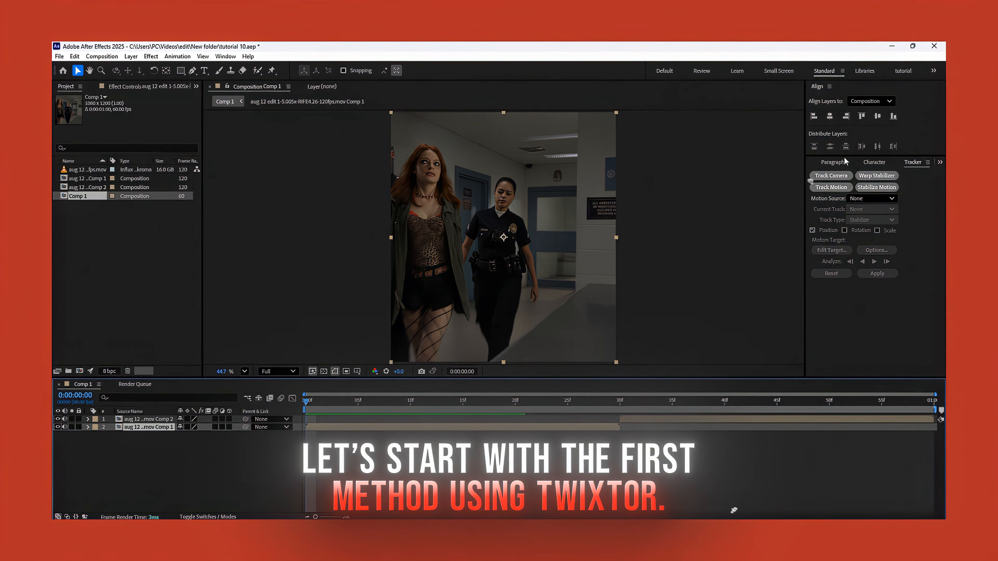
click(940, 163)
click(924, 186)
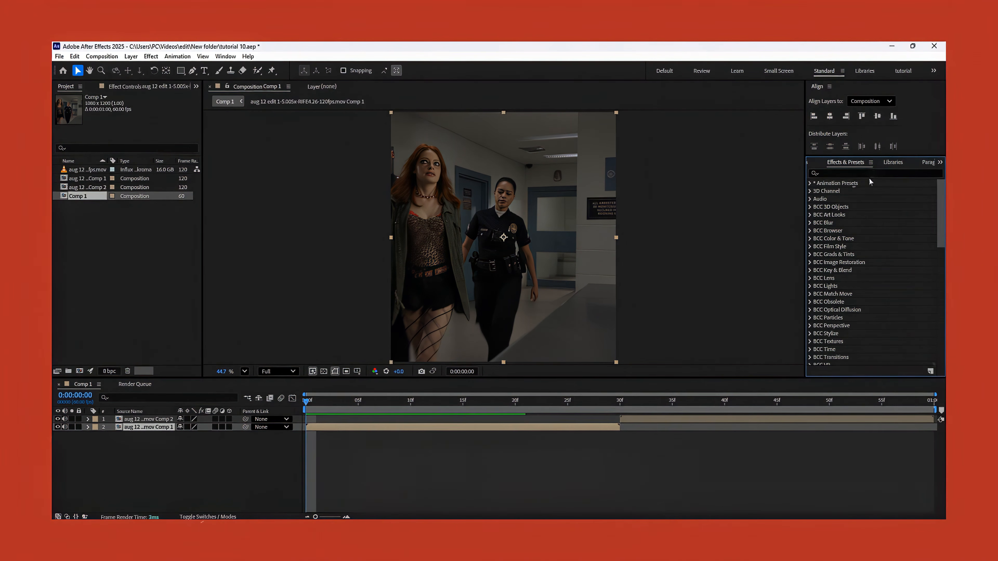
click(868, 174)
text(twix)
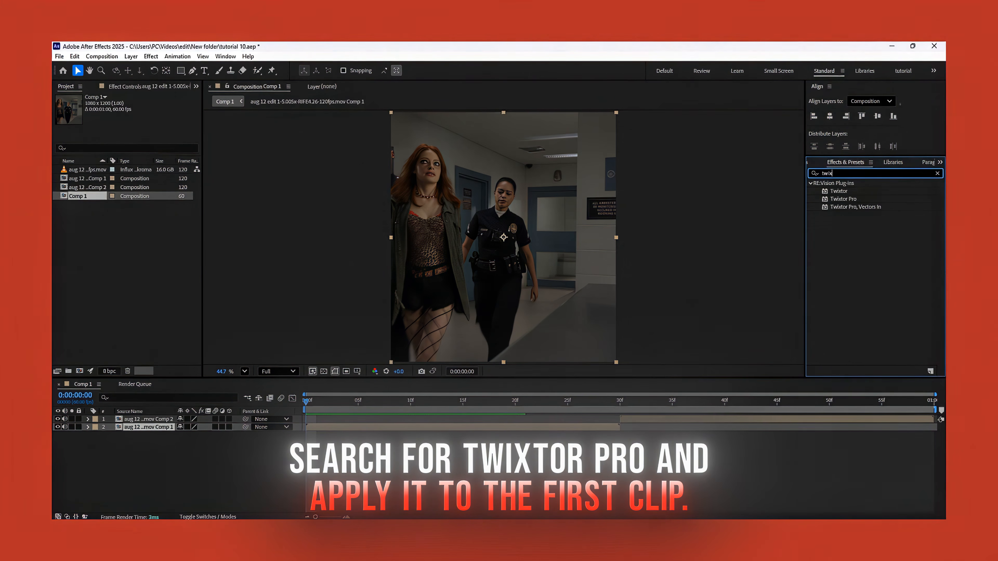
text(tor)
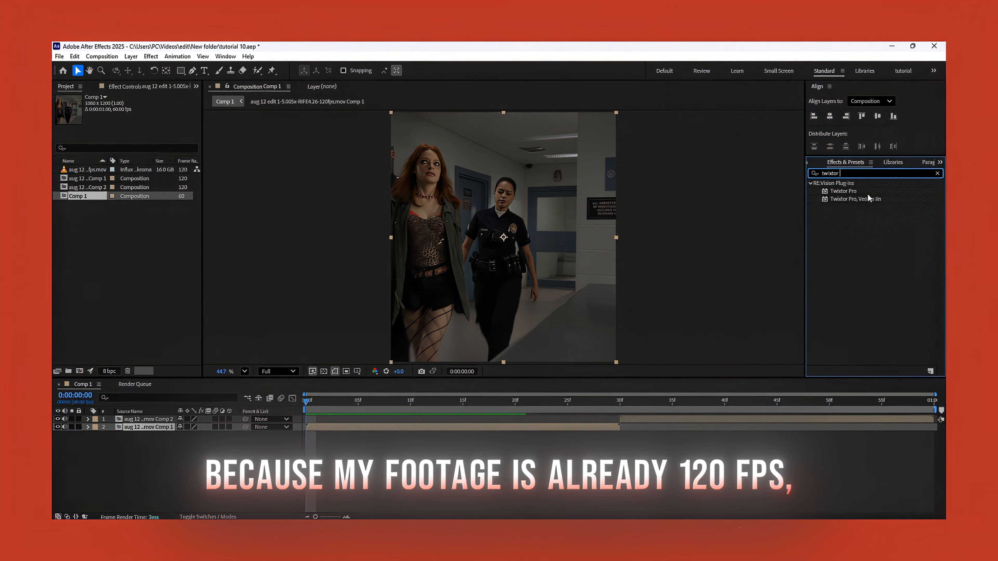
drag(835, 191, 492, 361)
drag(425, 432, 425, 428)
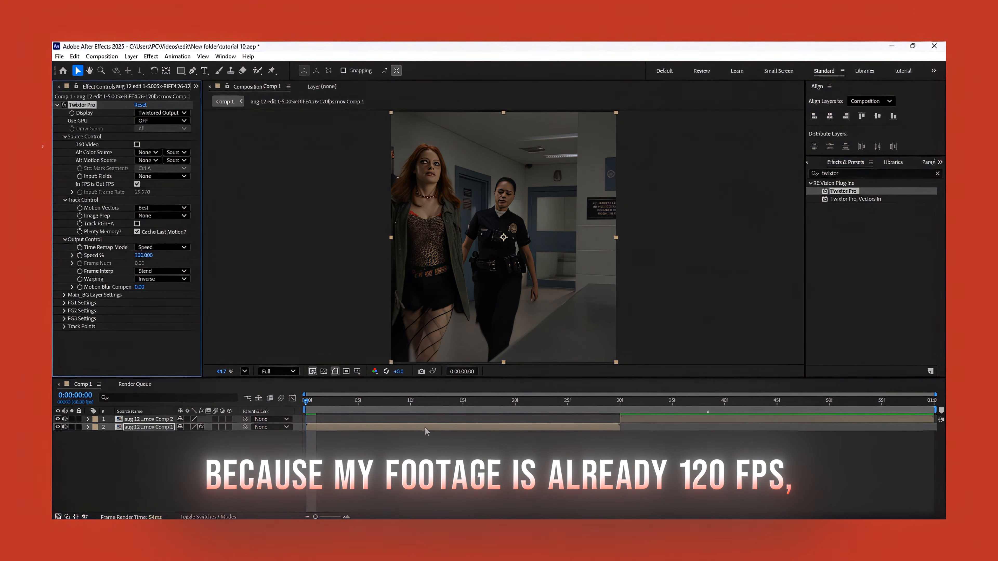
Set Twixtor's input frame rate to 120, Image Prep to Contrast/Edge Enhance, Frame Interp to Motion Weighted Blend and Warping to Inverse with smart blending.
click(142, 192)
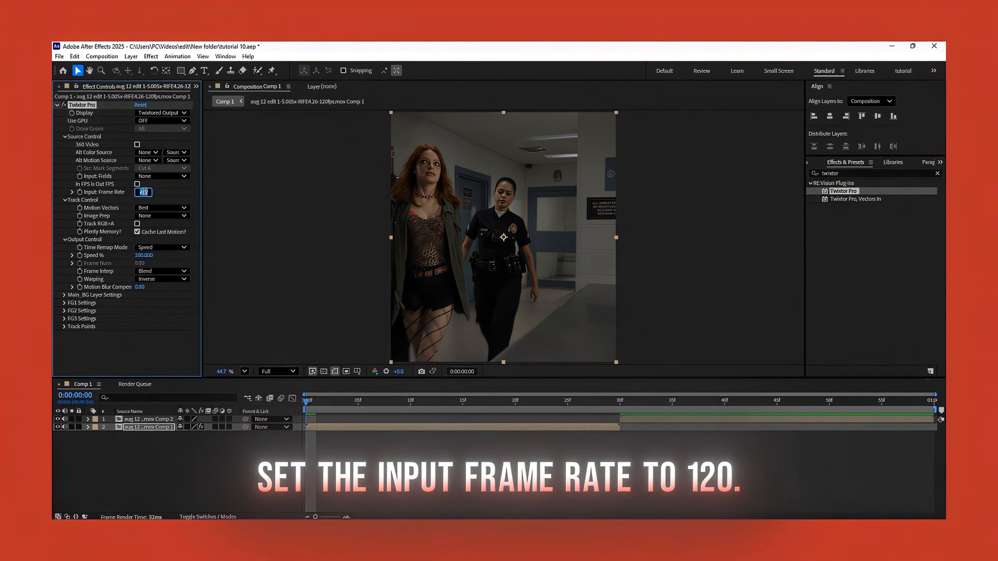
text(120.000)
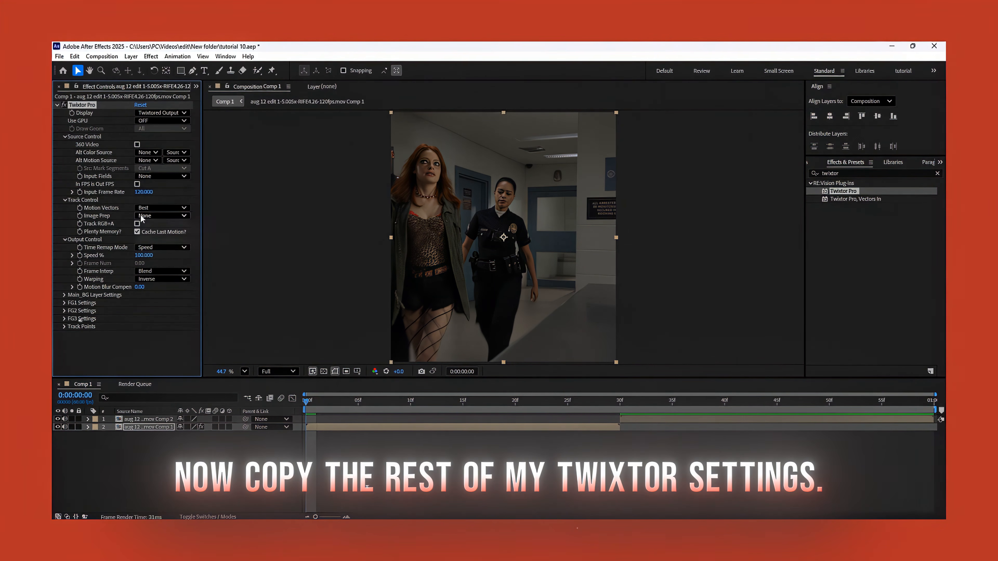
click(153, 237)
click(147, 271)
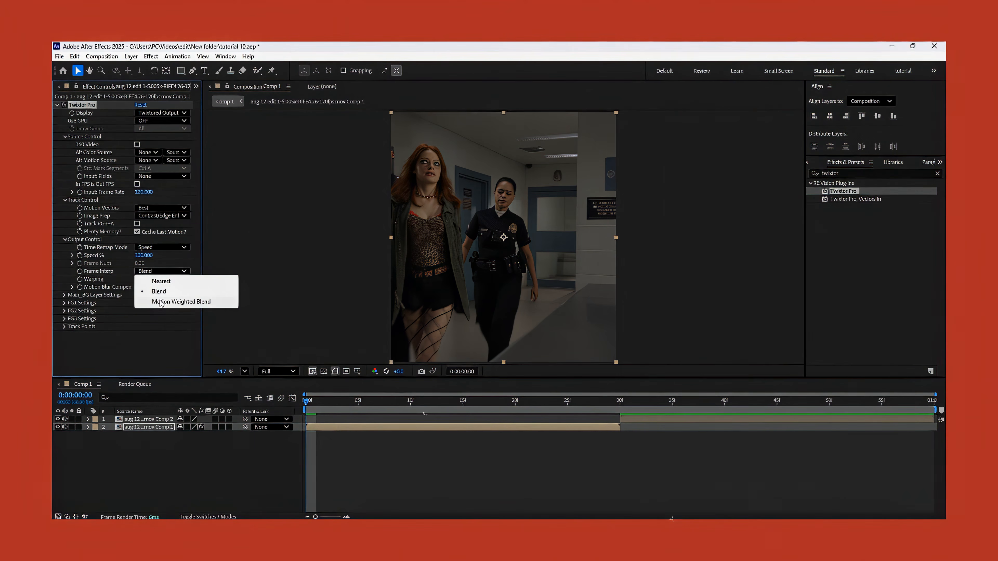
click(169, 301)
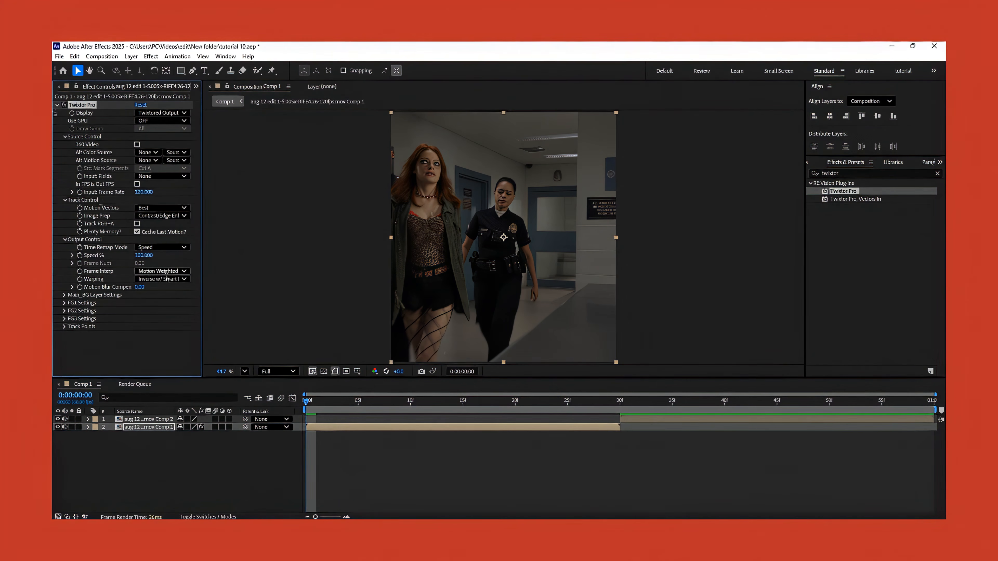
Set the first clip's Twixtor Speed % keyframe to 180 at the timeline's start.
click(144, 255)
text(18)
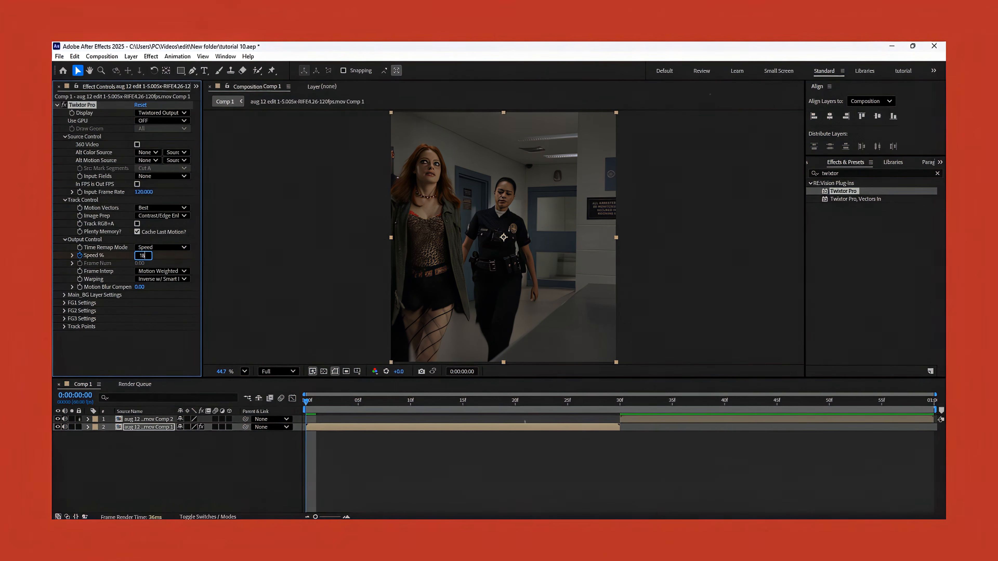
text(0)
key(Return)
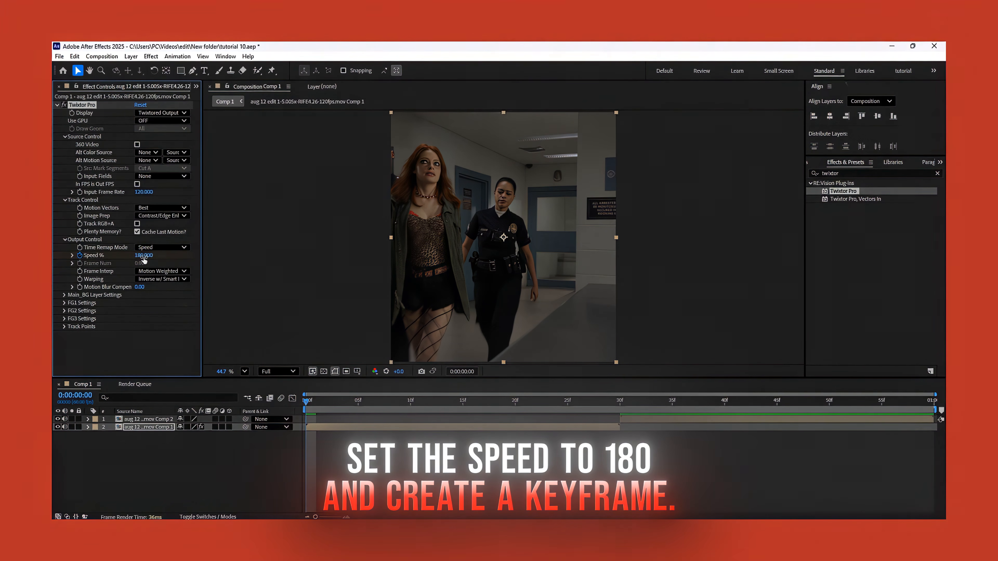
Keyframe the first clip's Twixtor Speed % at -180 at frame 30, where the clip ends, and preview the reversal from the start.
key(u)
click(620, 400)
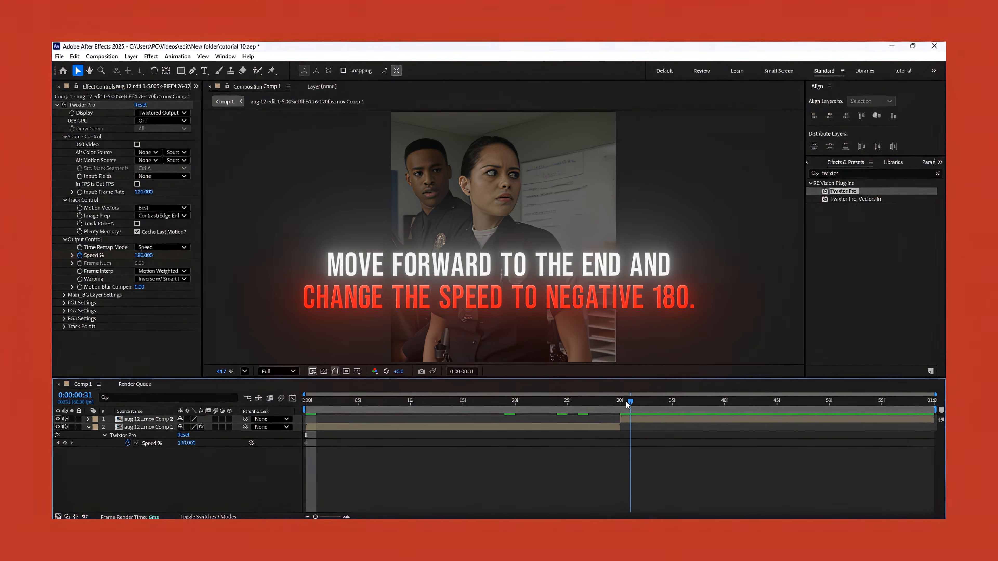
click(578, 426)
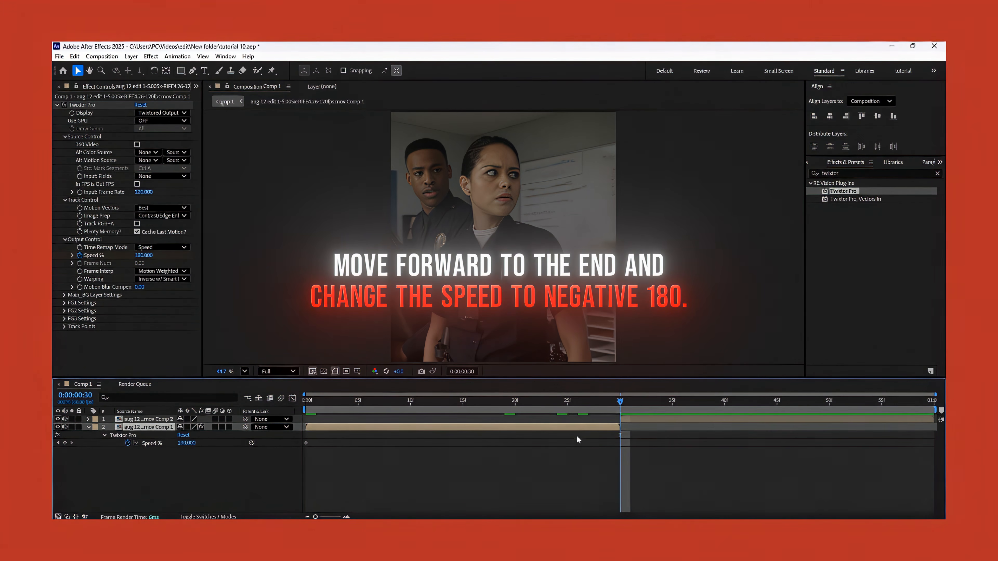
click(144, 255)
text(-)
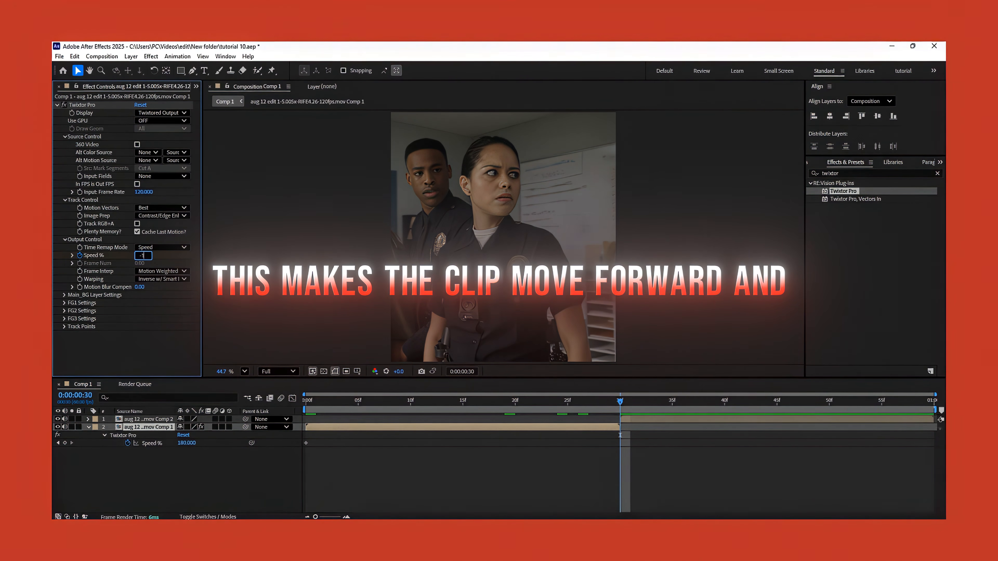
text(180.000)
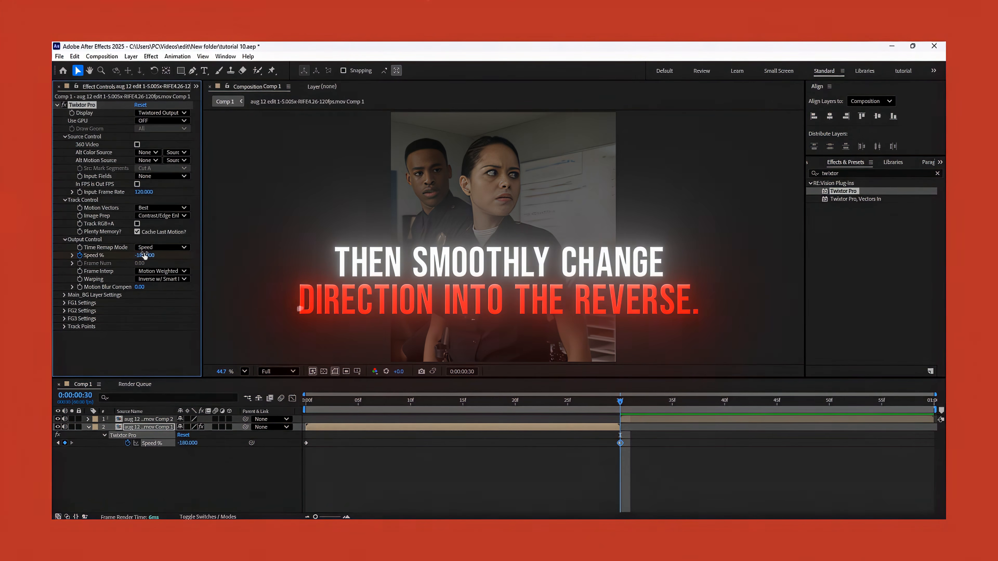
drag(554, 405, 306, 404)
key(space)
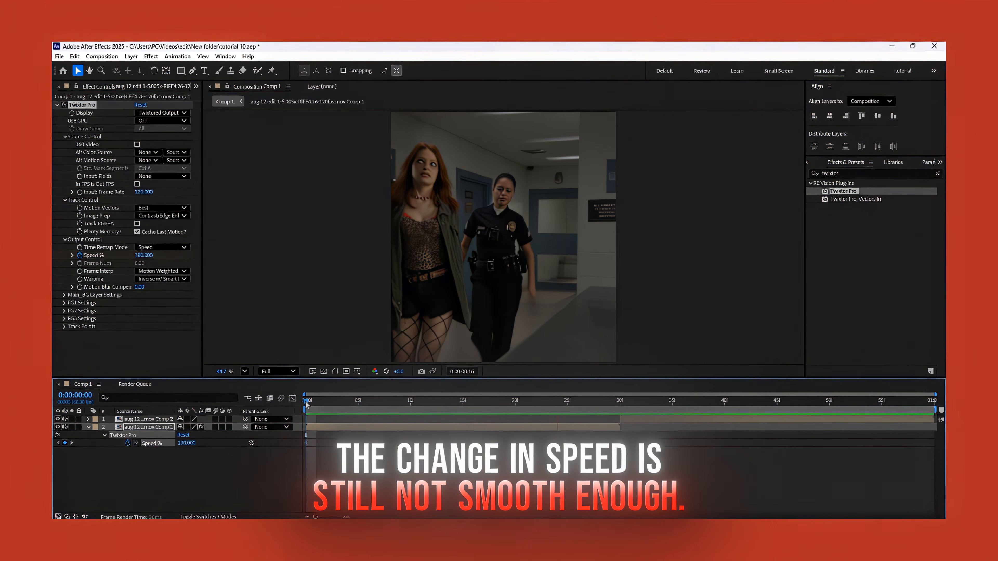
Apply Easy Ease to both of the first clip's Speed % keyframes.
click(620, 443)
drag(633, 436, 270, 470)
right_click(620, 443)
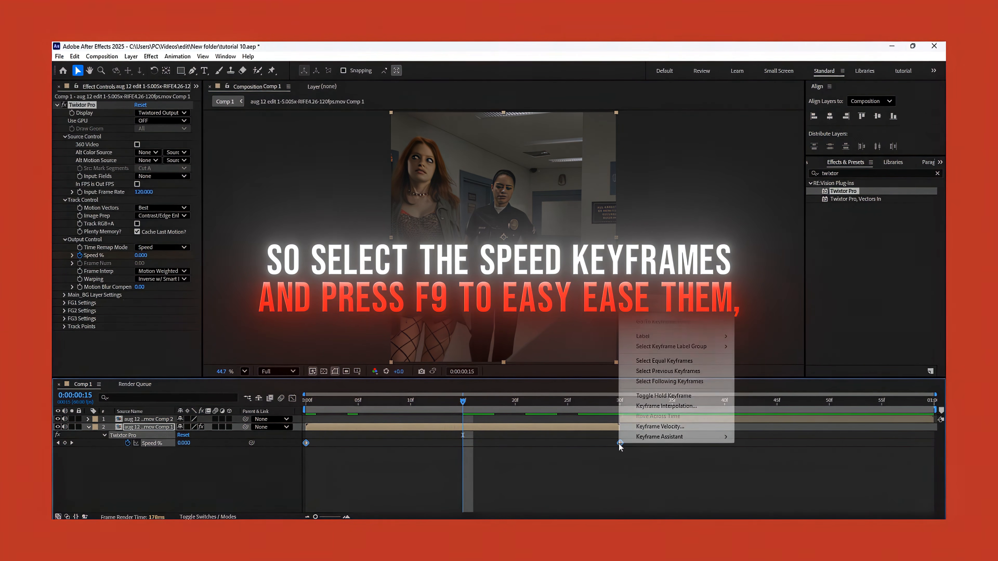
mouse_move(673, 438)
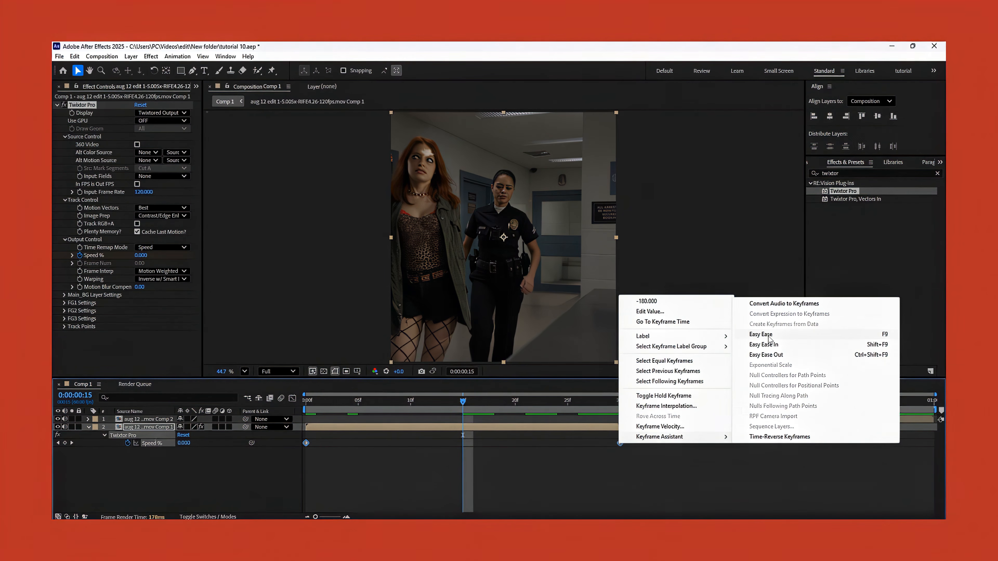
click(763, 335)
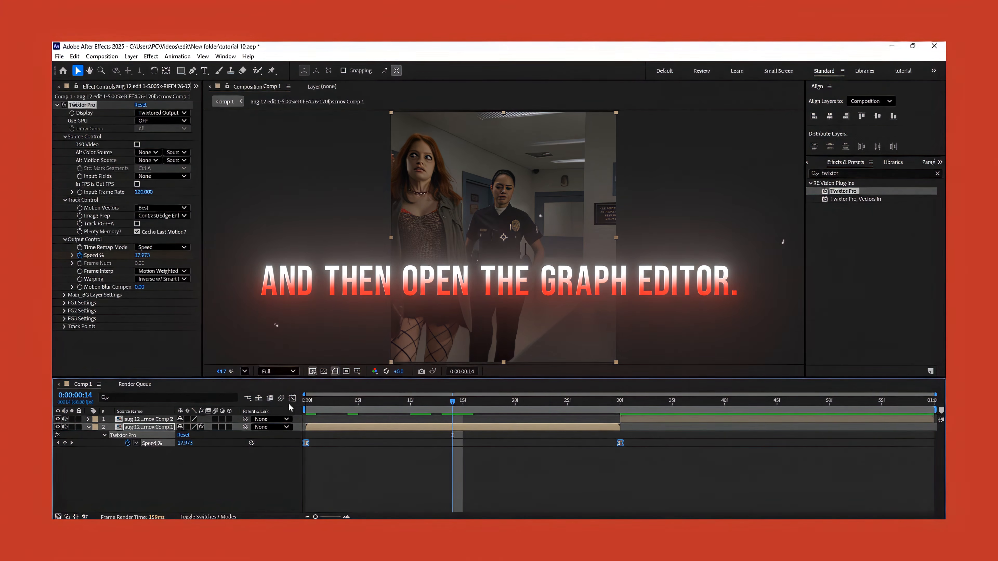
Open the speed keyframes in the graph editor and pull their handles past the zero line so the curve flattens in the middle.
click(292, 399)
scroll(377, 452, up, 1)
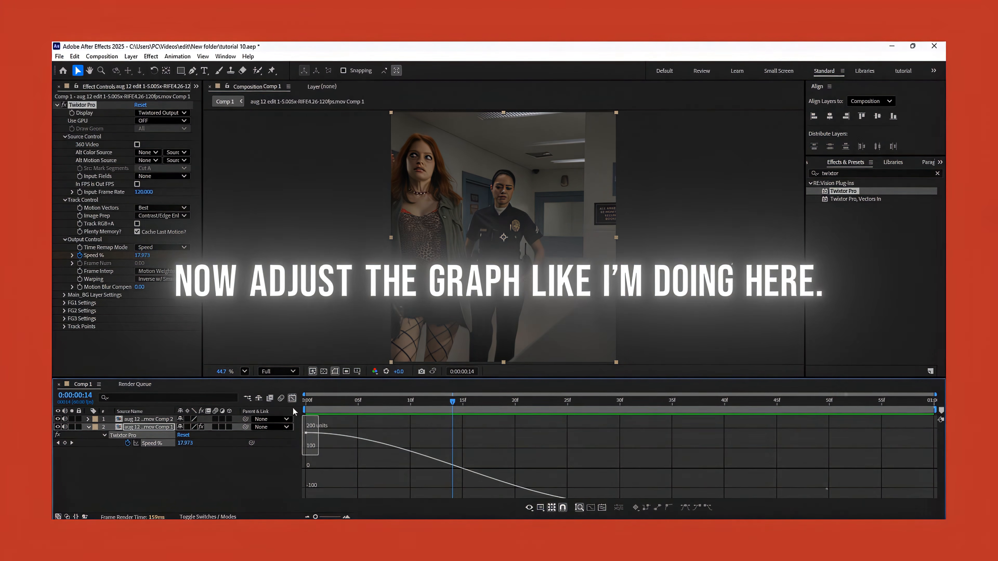
click(307, 430)
drag(412, 422, 387, 456)
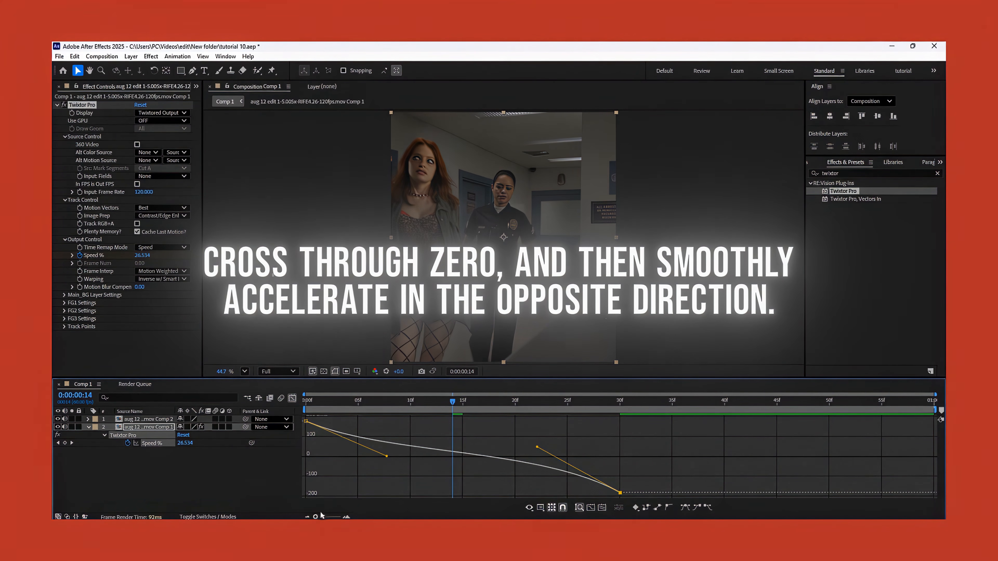
right_click(478, 436)
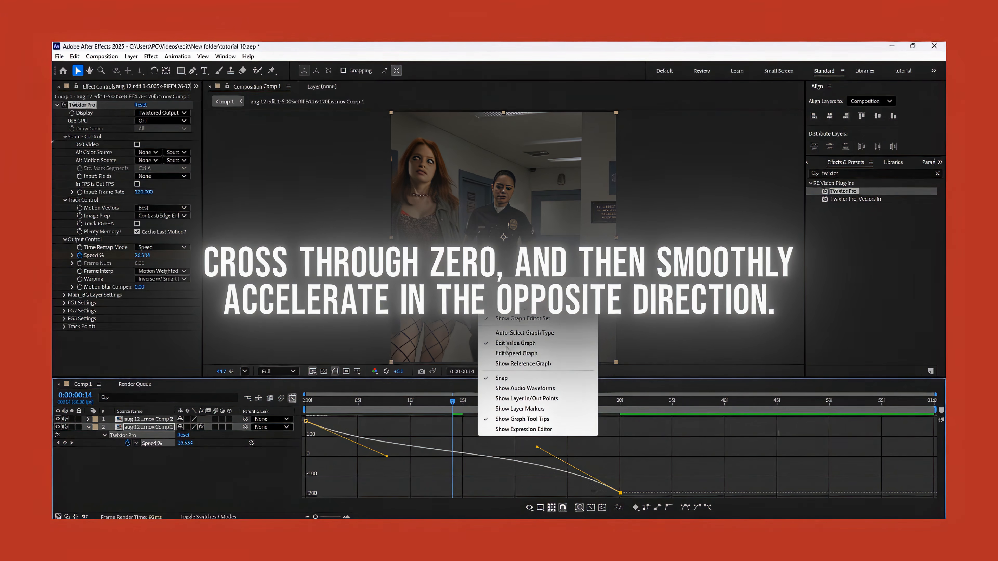
click(403, 464)
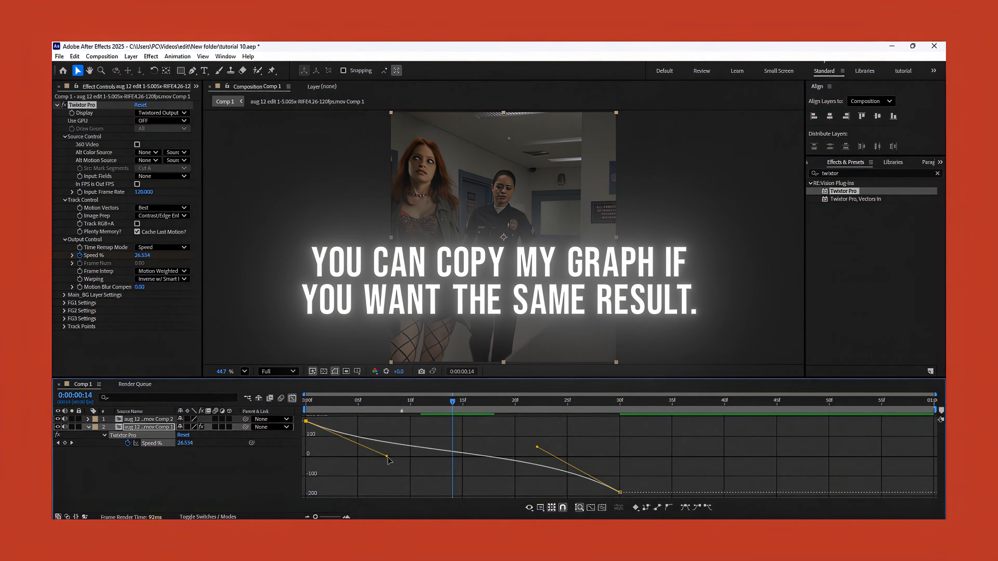
drag(387, 457, 374, 468)
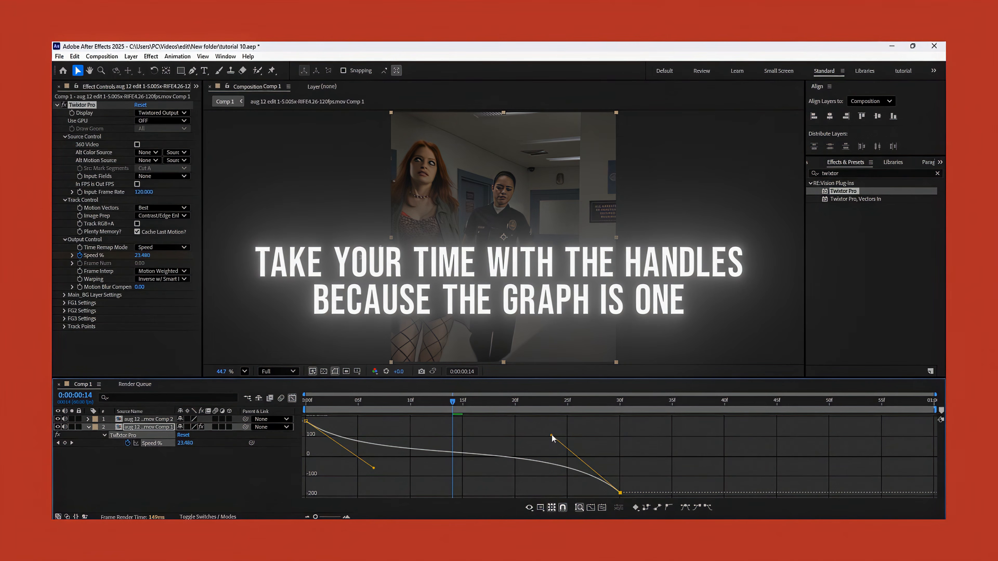
Preview the eased clip, then steepen both speed curve handles slightly and play it back again.
drag(452, 404, 447, 405)
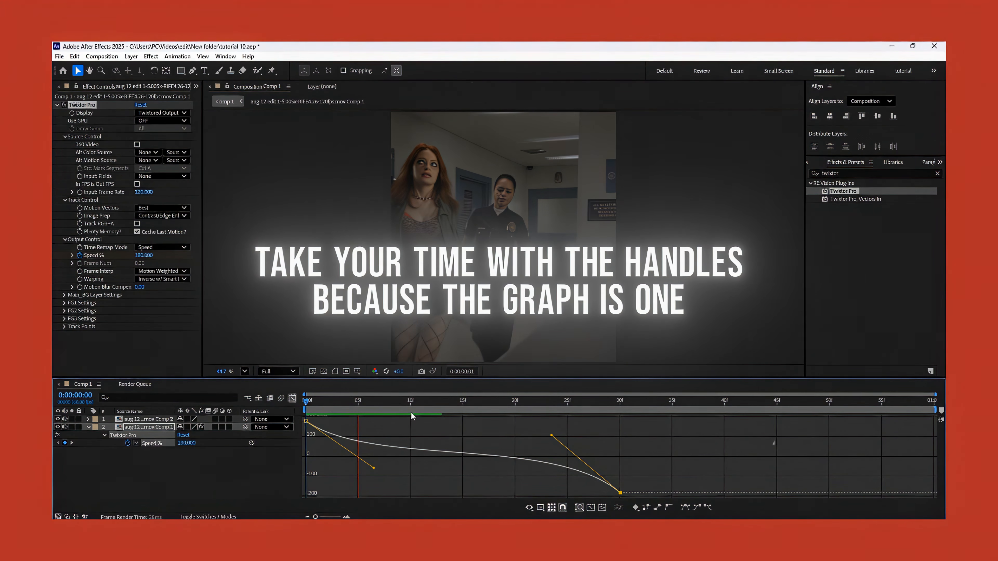
click(309, 400)
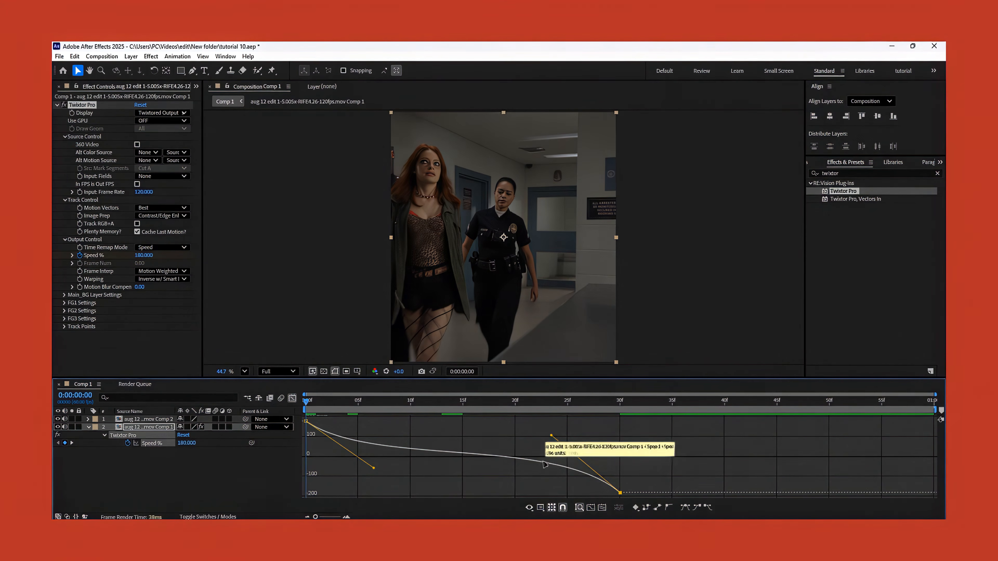
drag(552, 436, 552, 427)
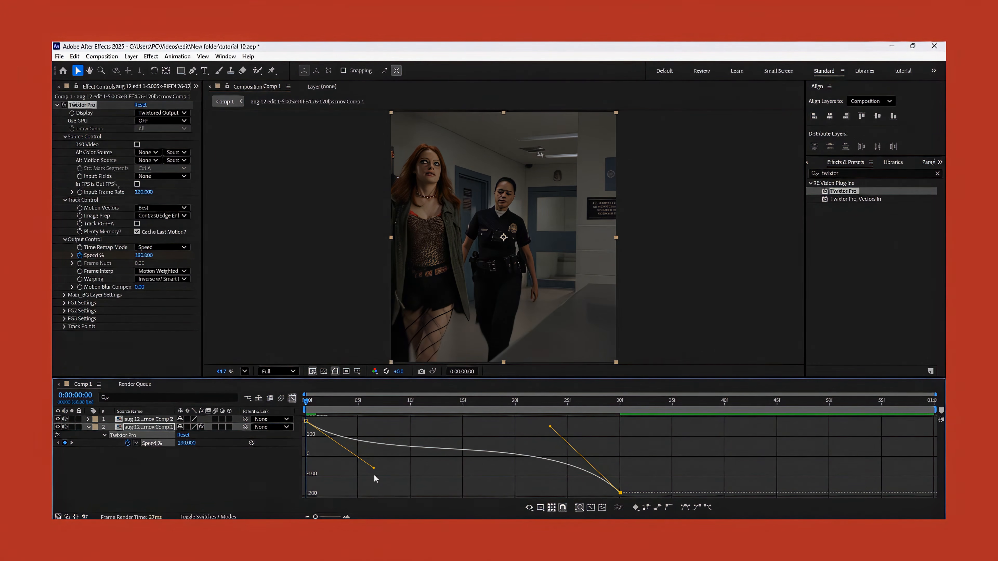
drag(374, 470, 371, 472)
key(space)
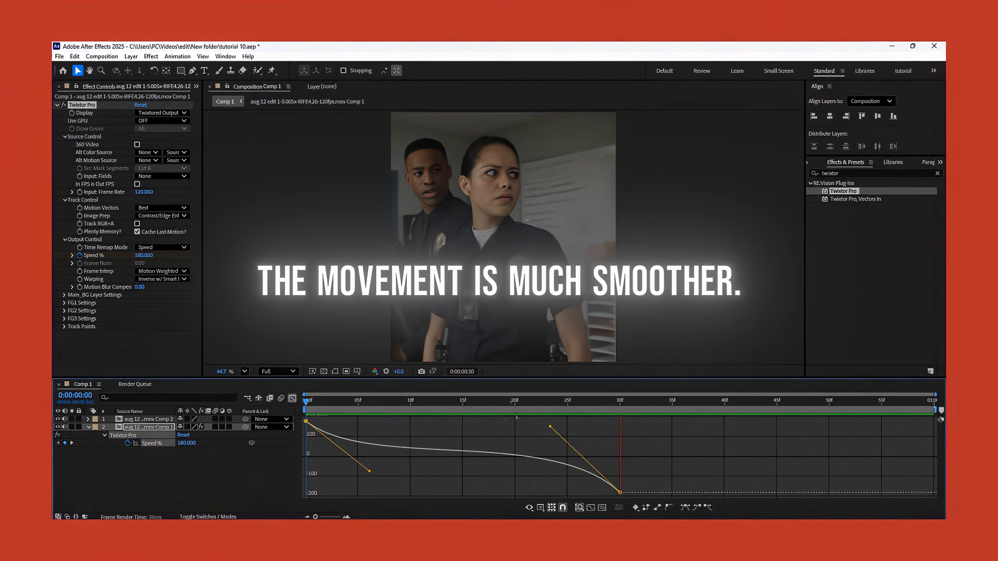
Fine-tune both speed curve handles while checking the frame at 15, then preview the clip from the start.
click(463, 401)
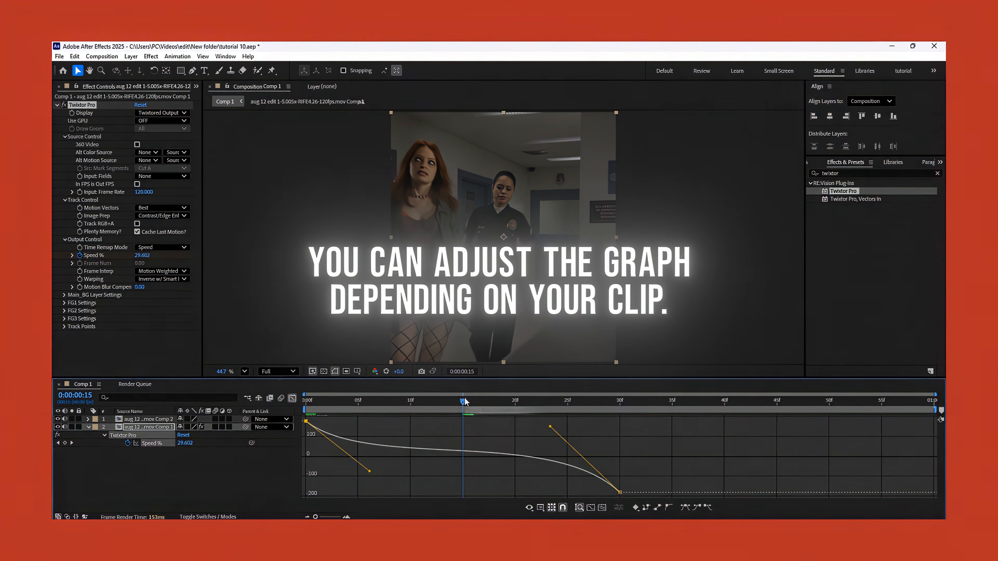
drag(550, 430, 547, 433)
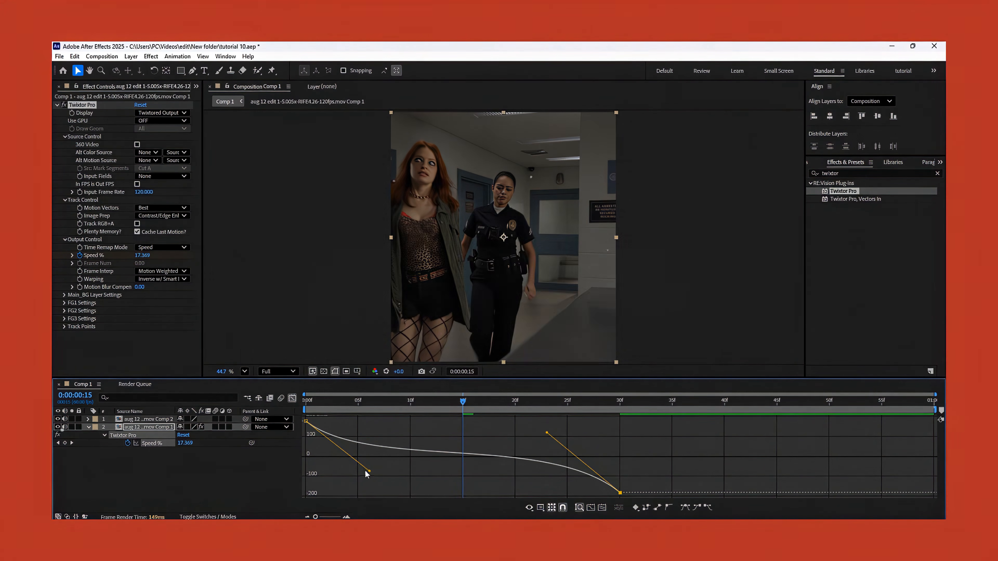
drag(370, 471, 376, 471)
drag(377, 409, 292, 404)
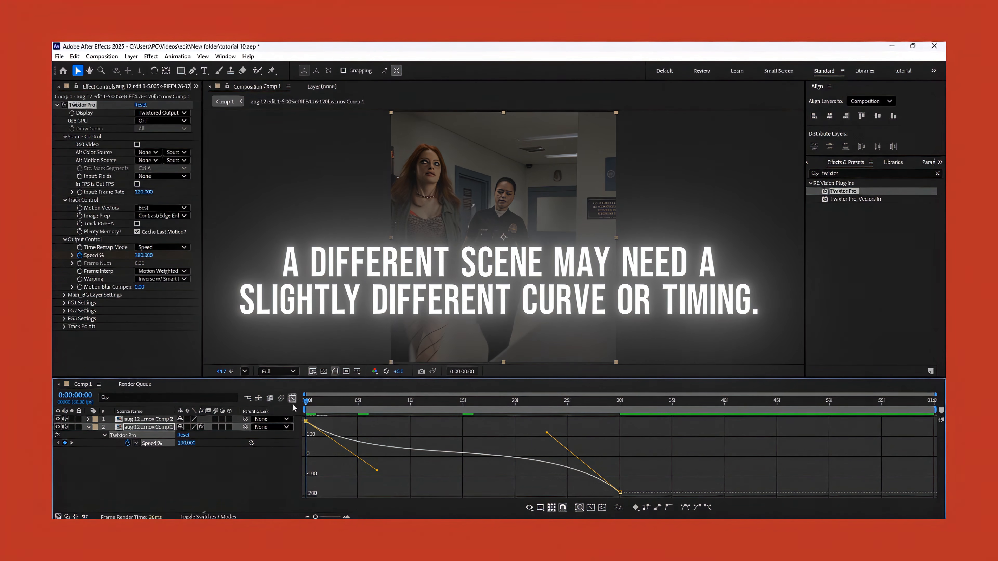
key(space)
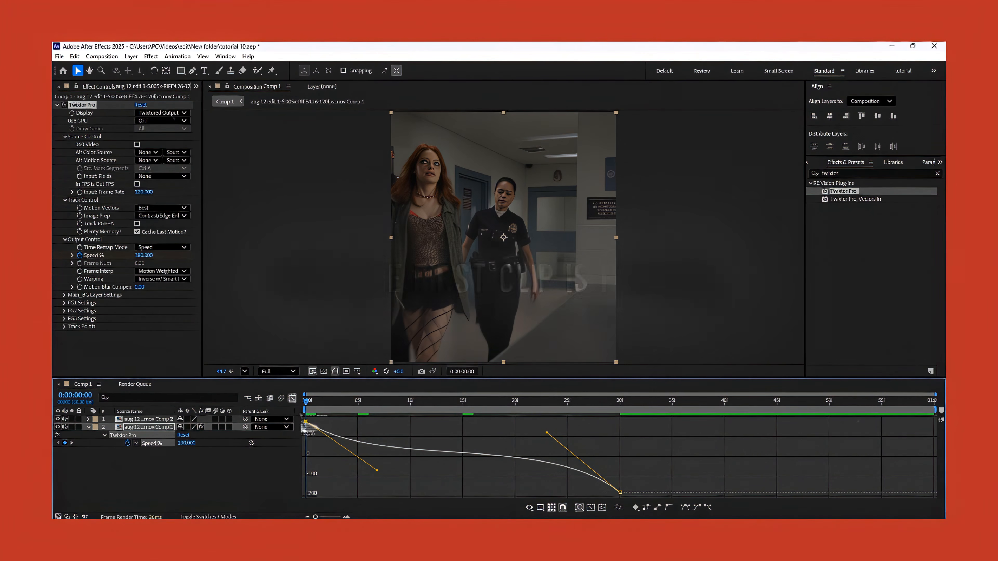
Copy the Twixtor Pro effect with its speed keyframes from the first clip and paste it onto the second clip at its in-point.
click(291, 399)
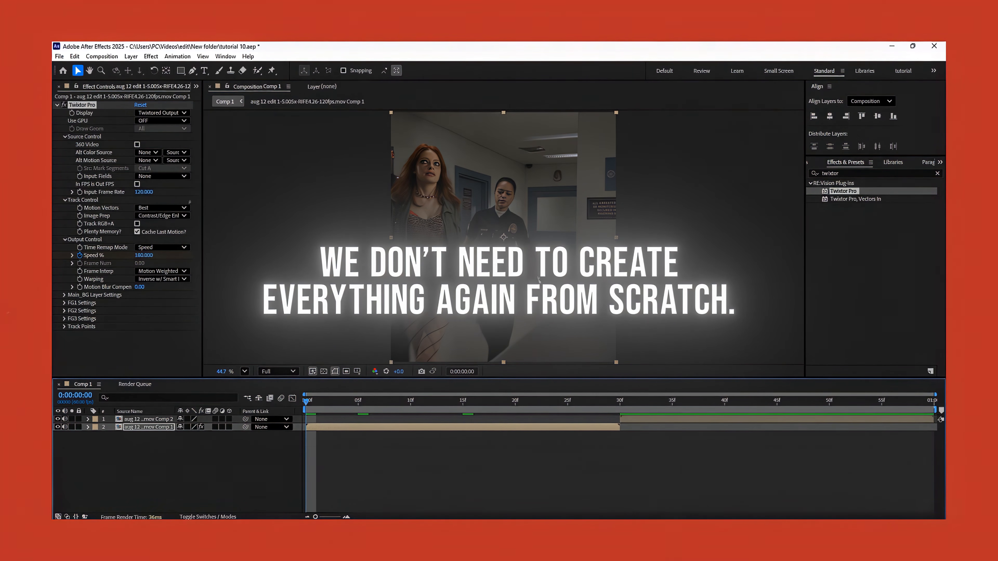
key(u)
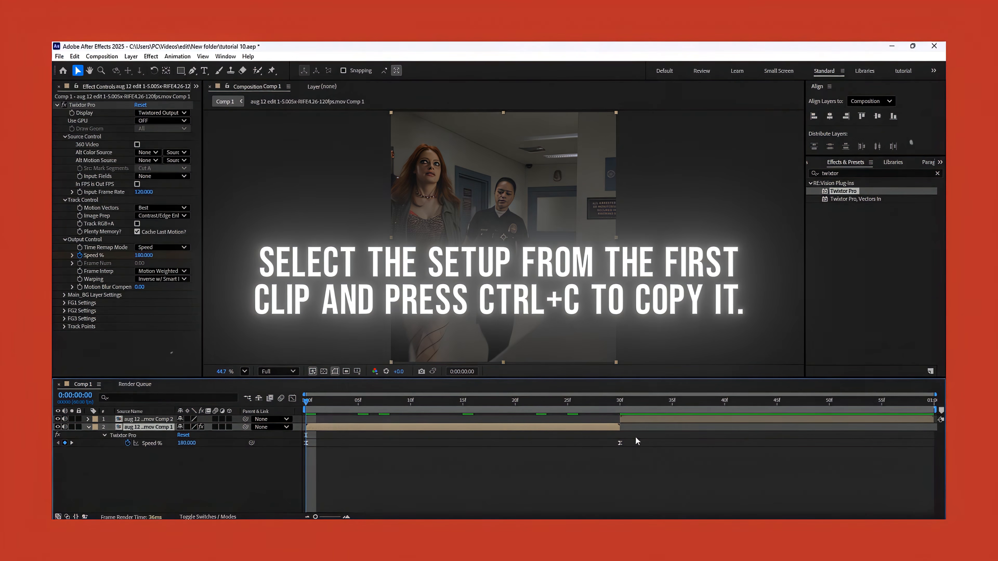
drag(636, 437, 302, 470)
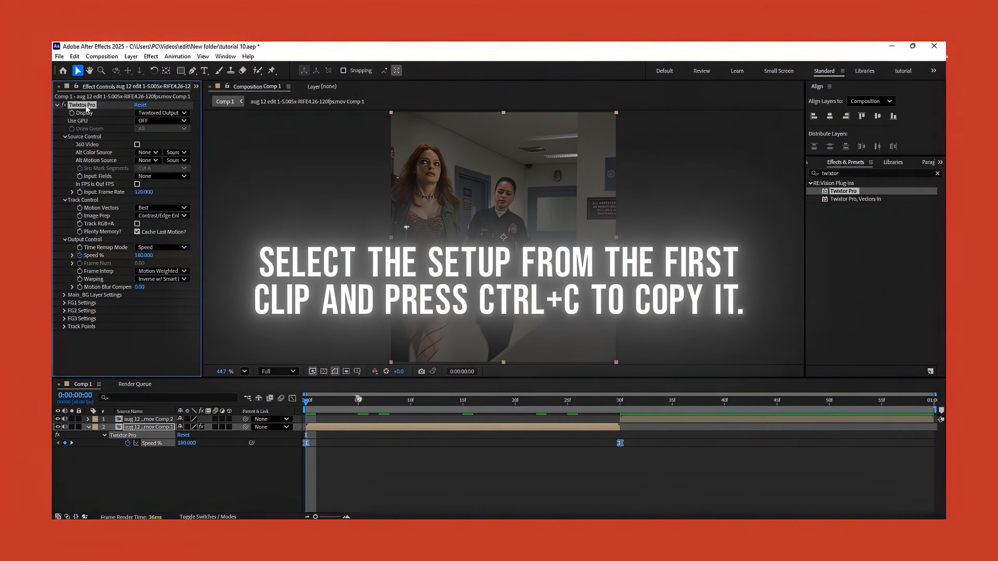
key(u)
click(631, 419)
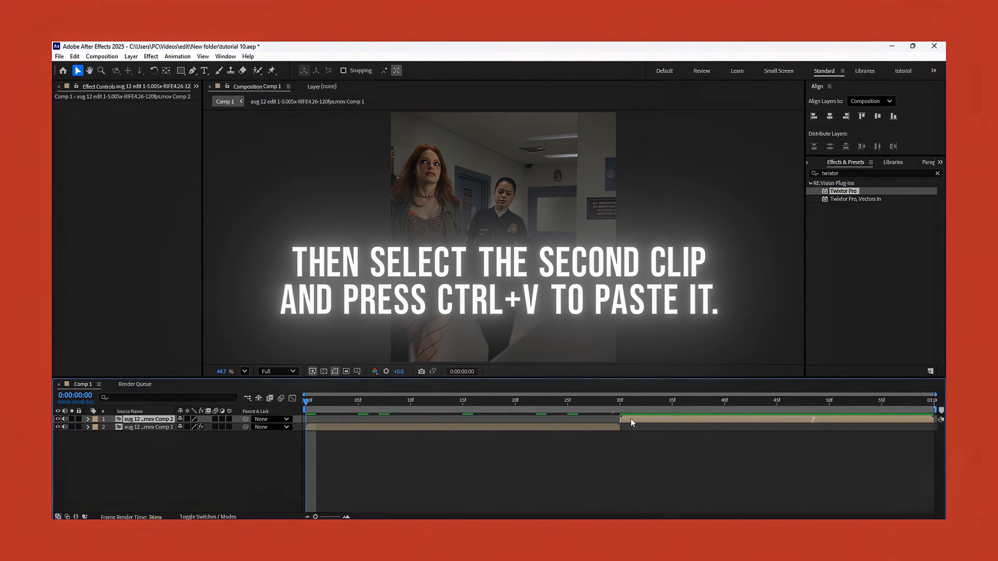
key(i)
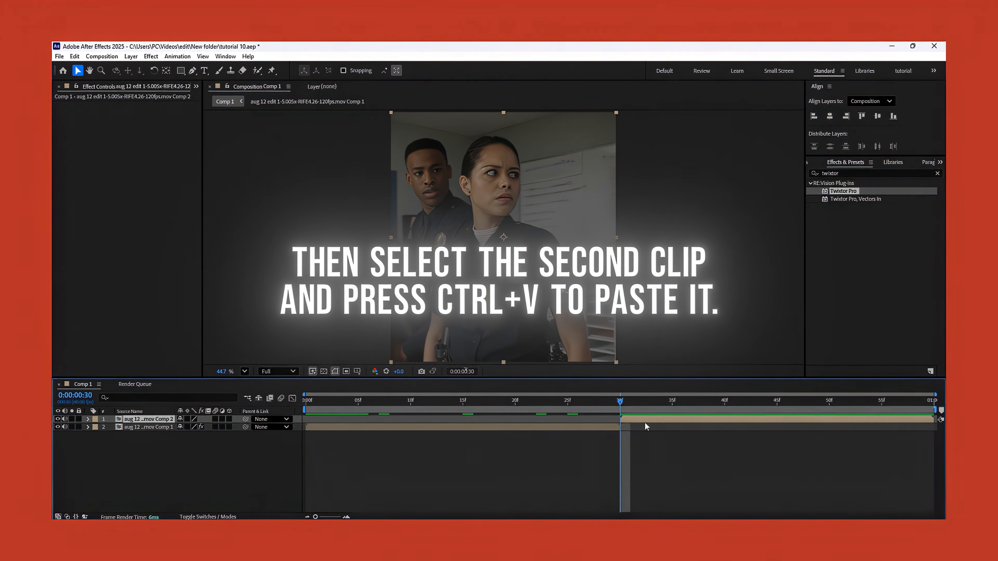
key(ctrl+v)
key(u)
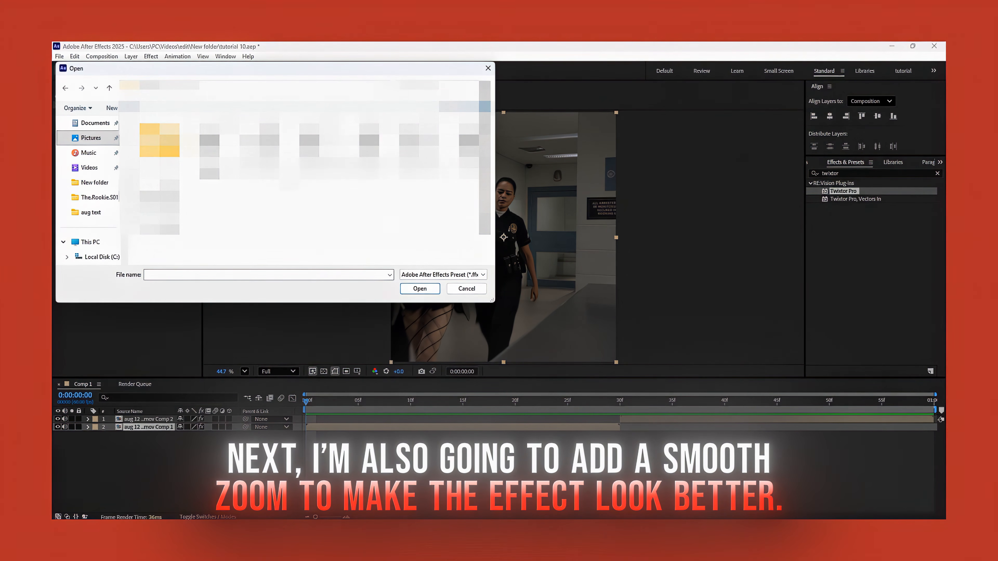
Apply the saved S_BlurMoCurves zoom preset to the first clip and move its center to about 556, 419, on the policewoman's face.
double_click(419, 152)
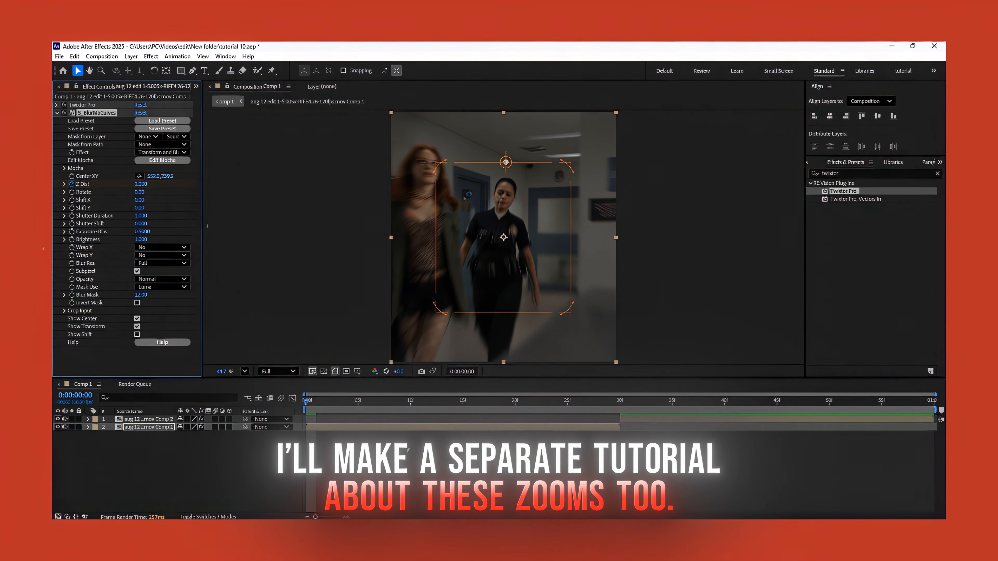
drag(506, 162, 506, 200)
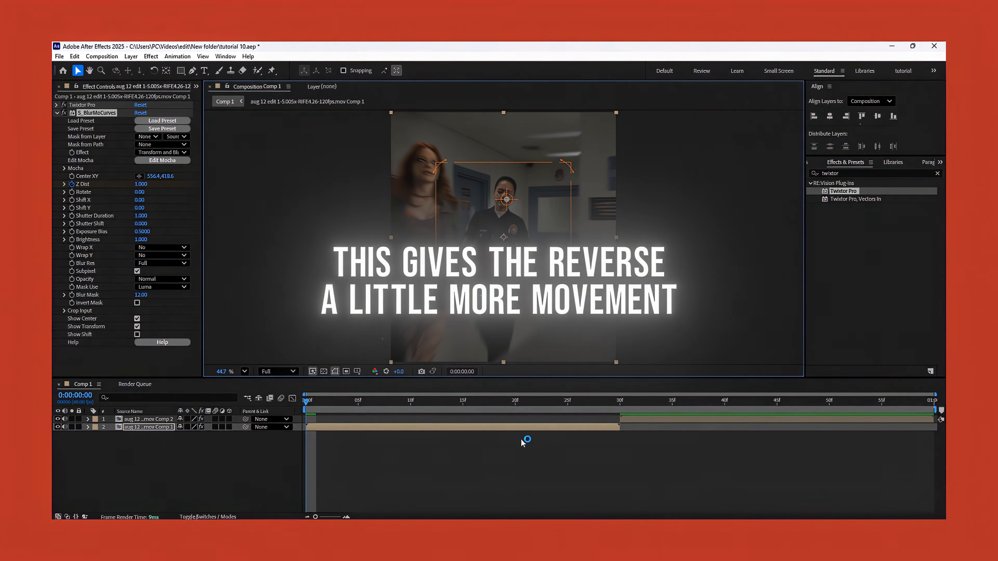
Move the final S_BlurMoCurves Z Dist keyframe on the first clip to frame 30 and check the zoom from the start.
click(625, 401)
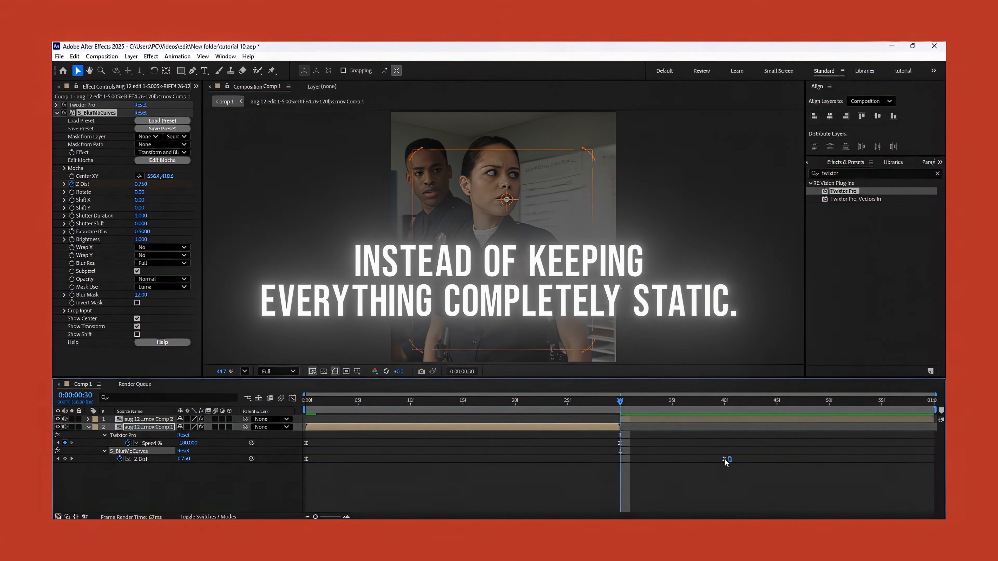
drag(724, 459, 621, 477)
click(304, 408)
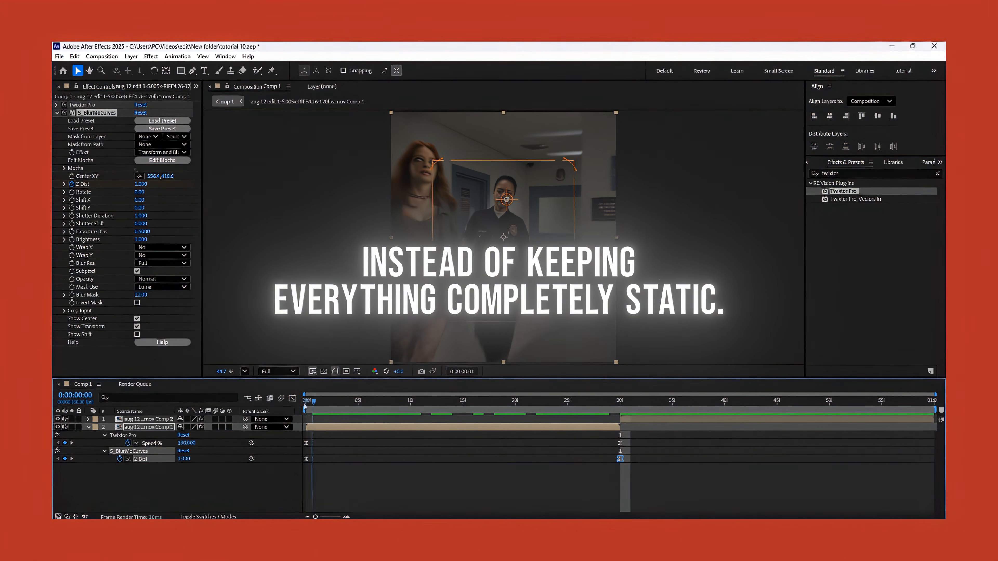
drag(634, 456, 338, 473)
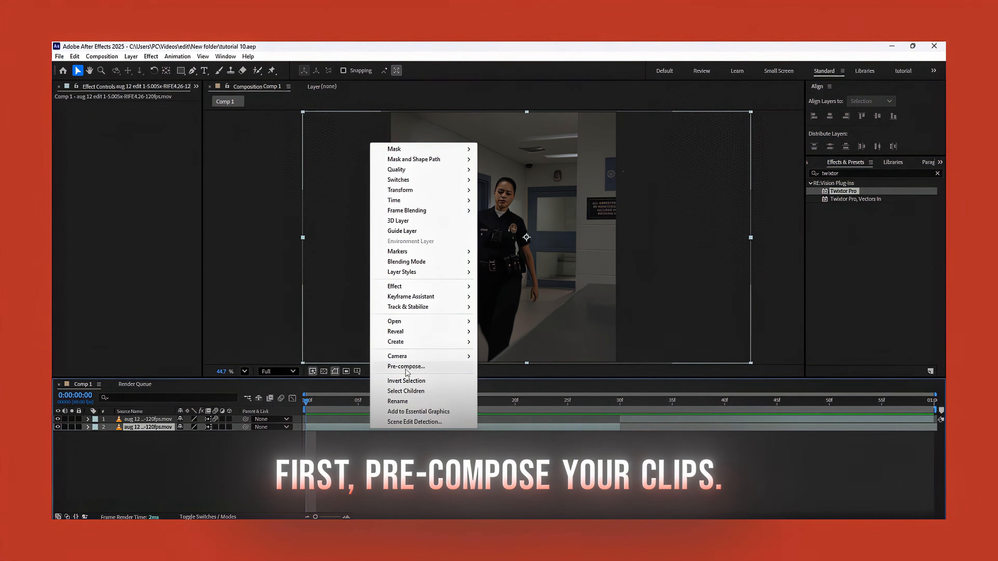
Pre-compose each of the two original clips separately, moving all attributes into the new composition.
click(397, 418)
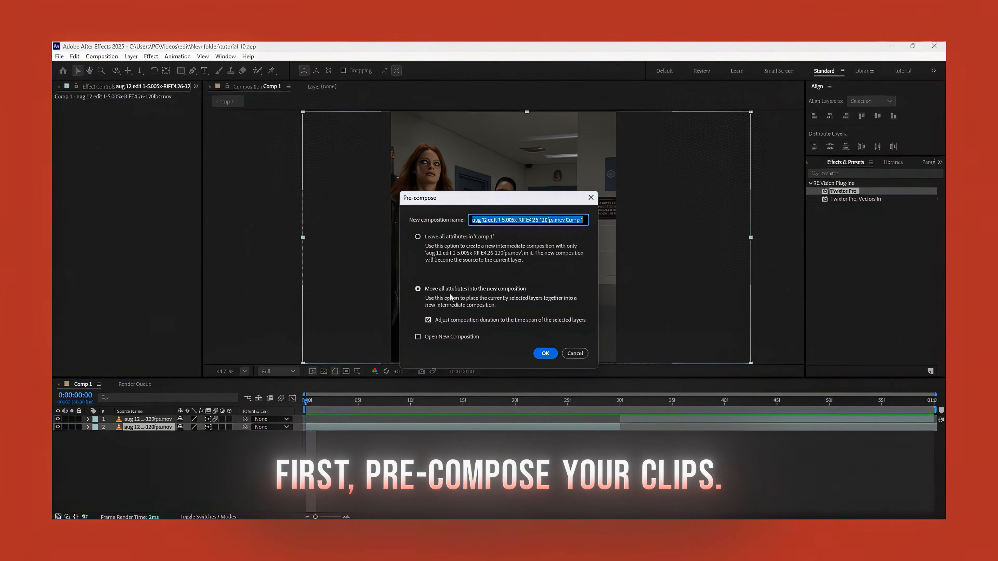
click(451, 290)
click(545, 353)
right_click(653, 419)
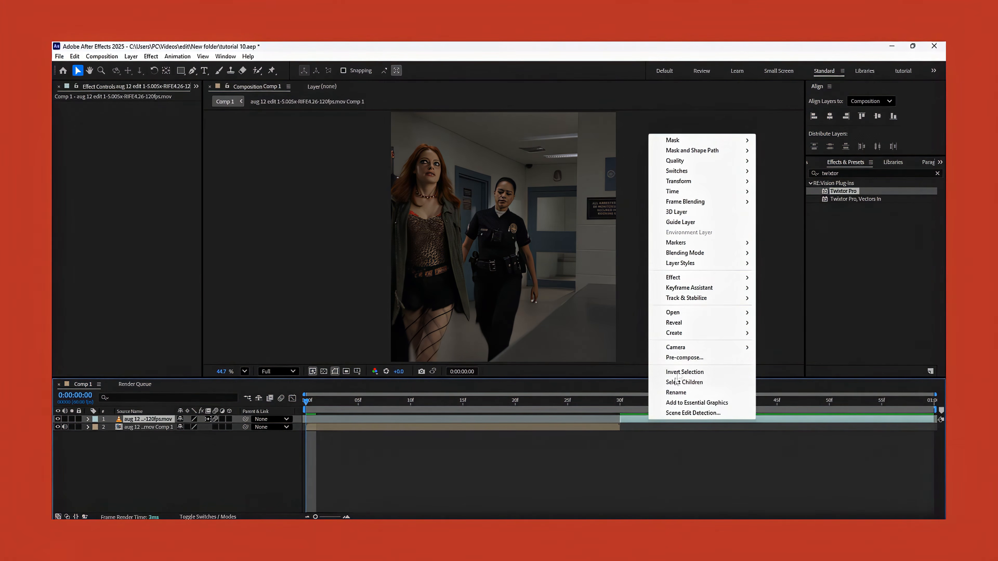
click(685, 358)
click(545, 353)
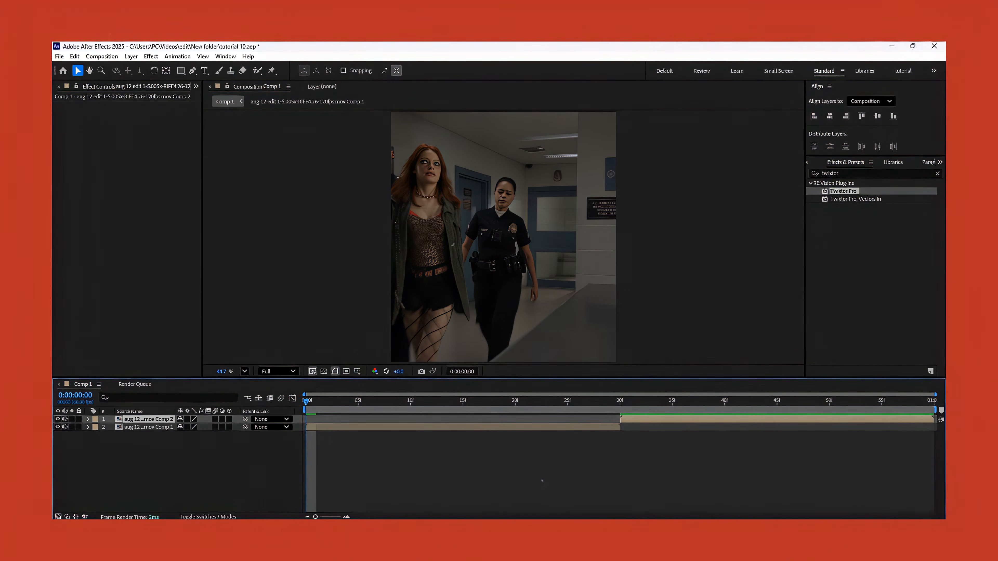
Enable time remapping on the first pre-composed clip, then split it at frame 30 and delete the extra part.
right_click(386, 429)
mouse_move(435, 204)
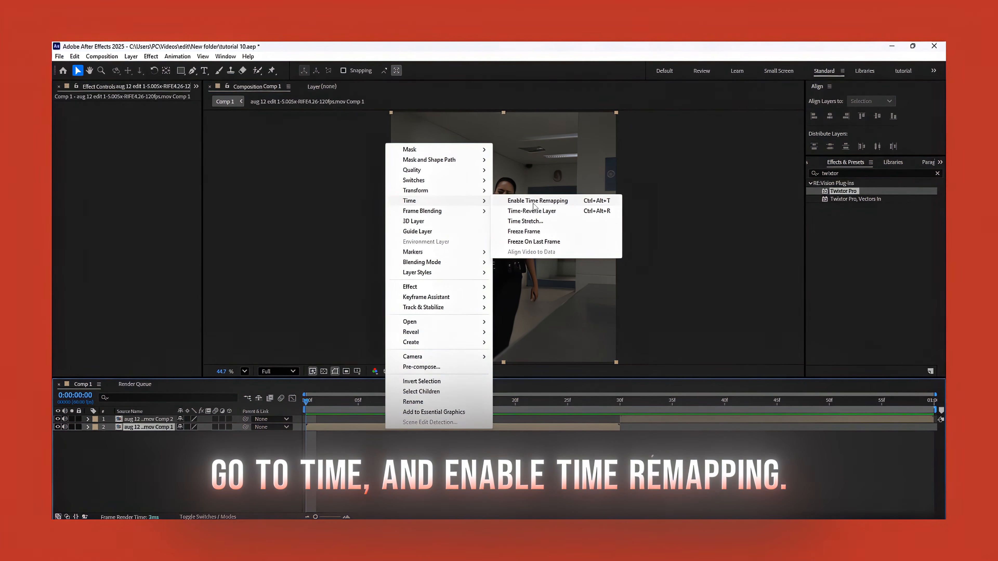
click(534, 201)
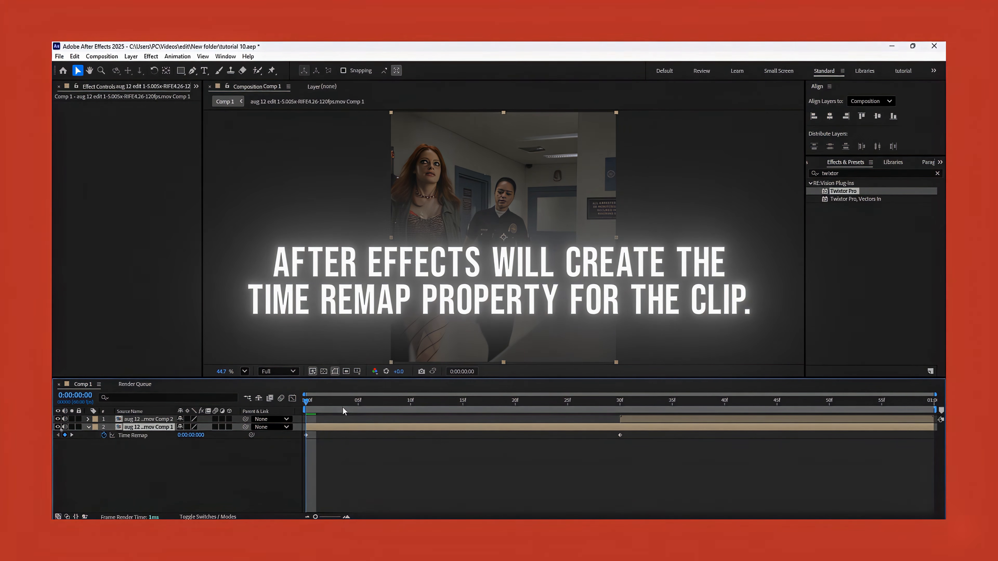
key(k)
key(ctrl+shift+d)
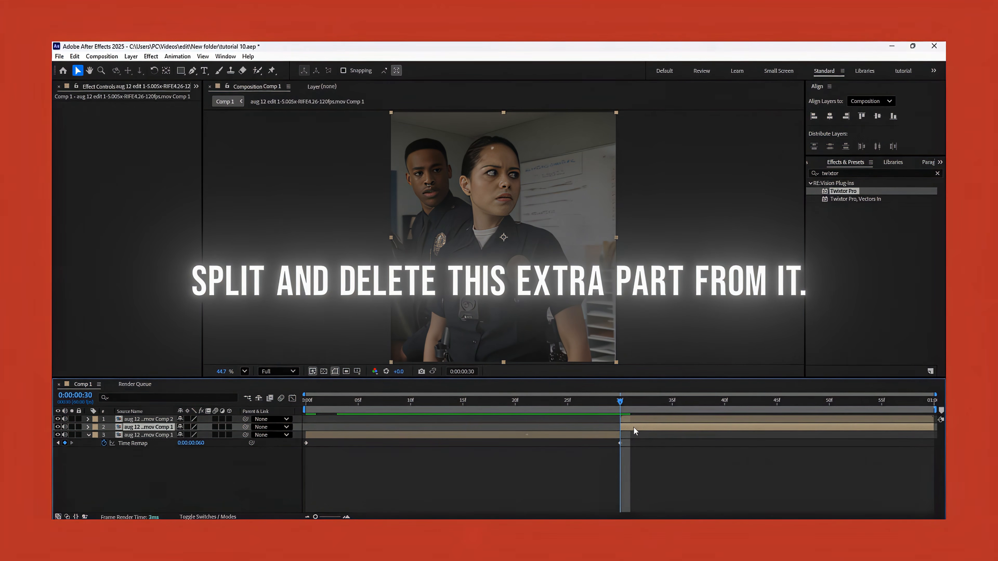
key(Delete)
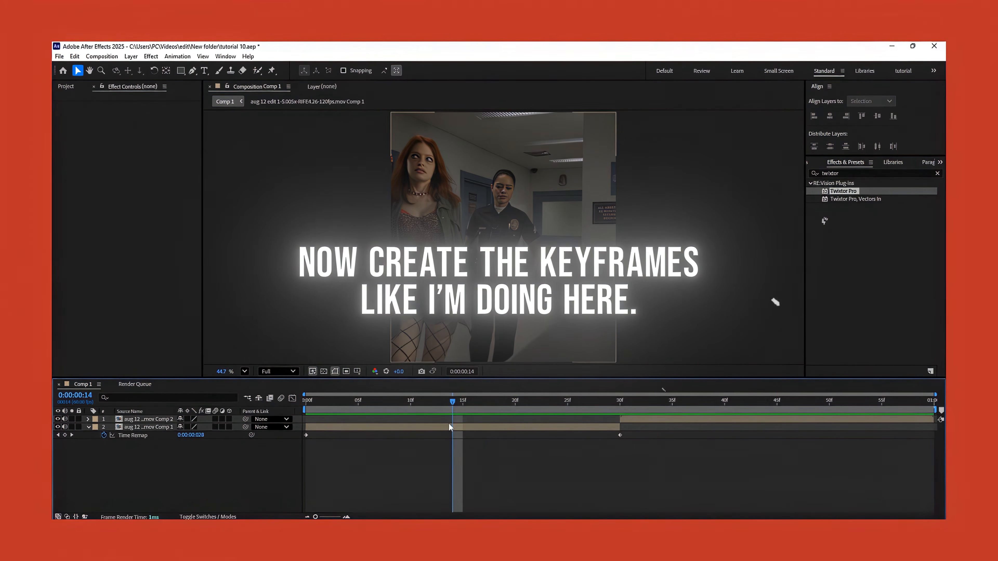
Add a Time Remap keyframe at frame 15 on the first clip and copy its first keyframe to frame 30.
click(450, 428)
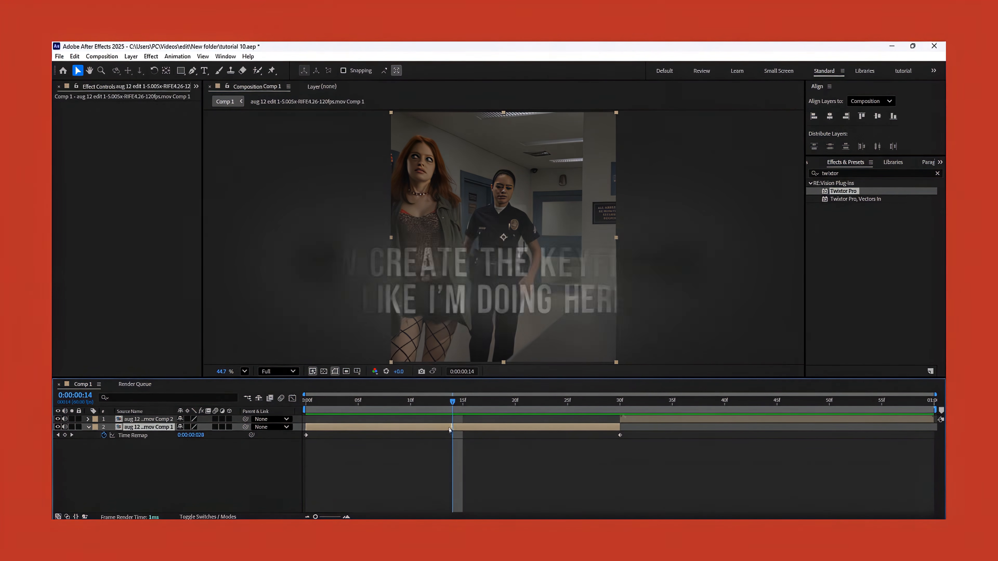
click(464, 408)
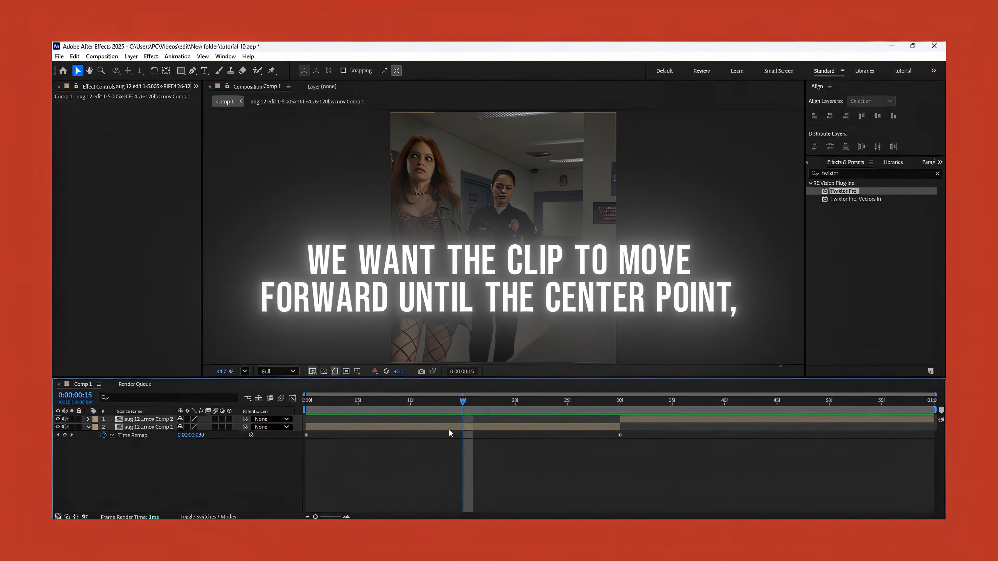
click(65, 436)
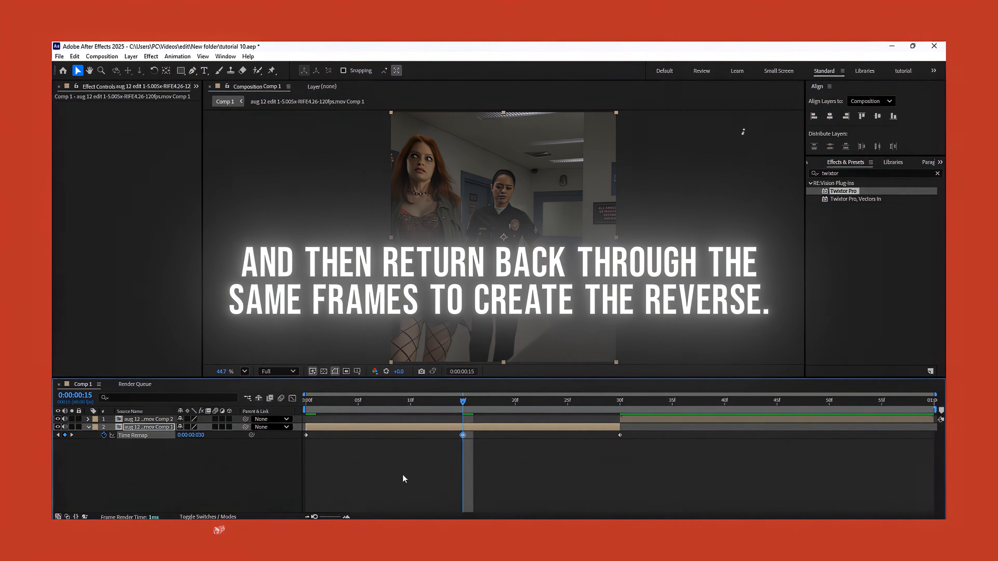
click(331, 456)
click(309, 435)
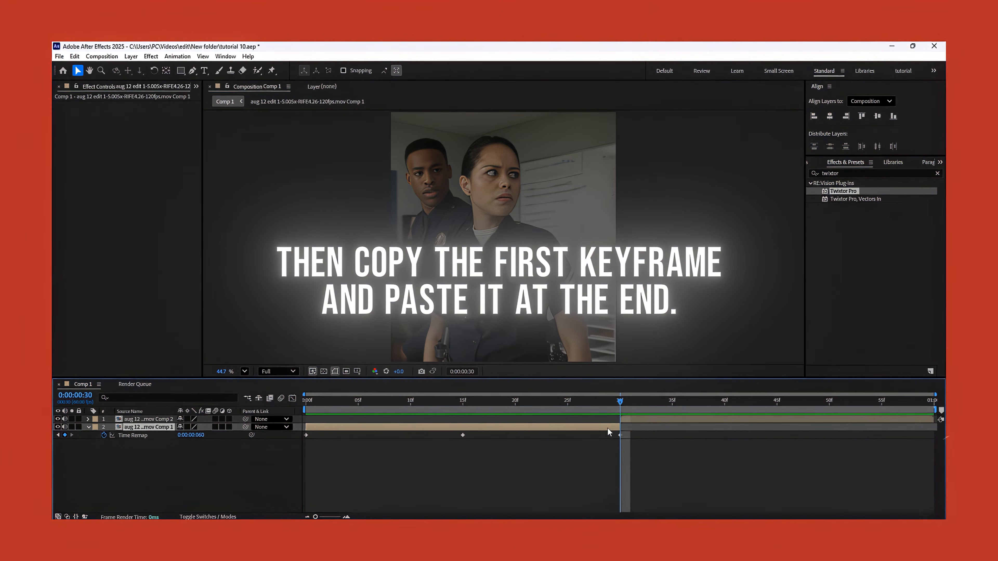
key(ctrl+v)
click(528, 403)
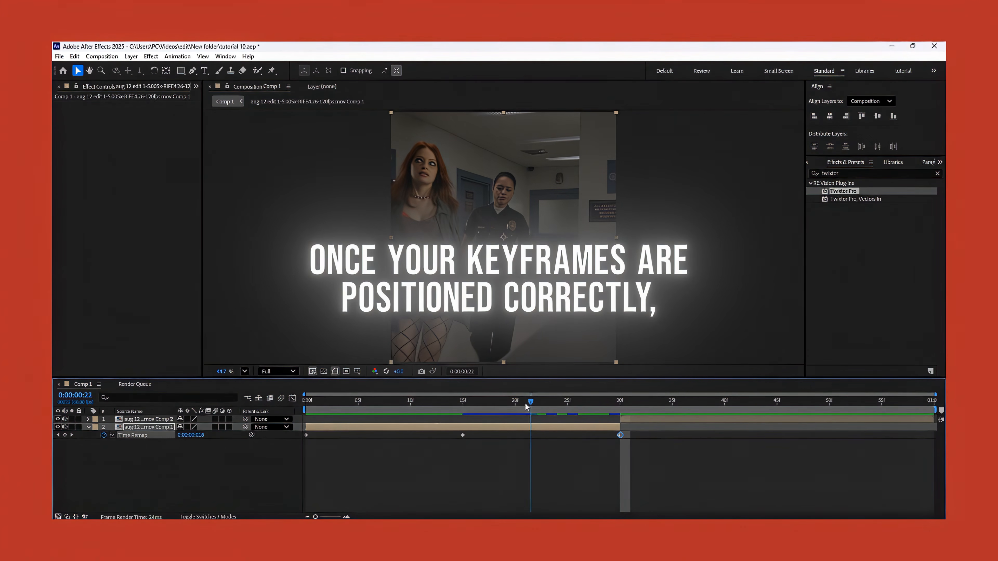
Apply Easy Ease to all three Time Remap keyframes of the first clip.
drag(500, 403, 260, 436)
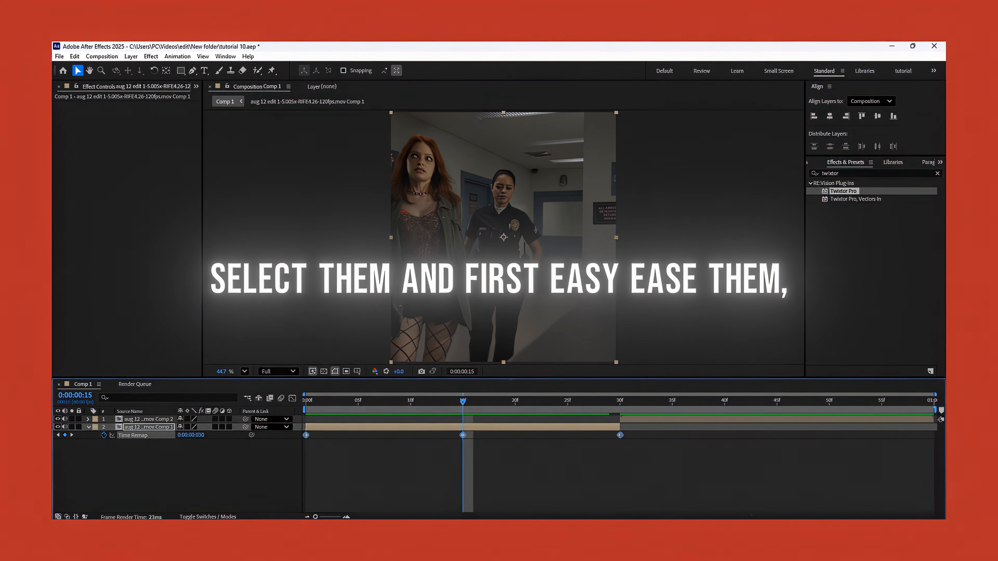
right_click(463, 435)
mouse_move(511, 428)
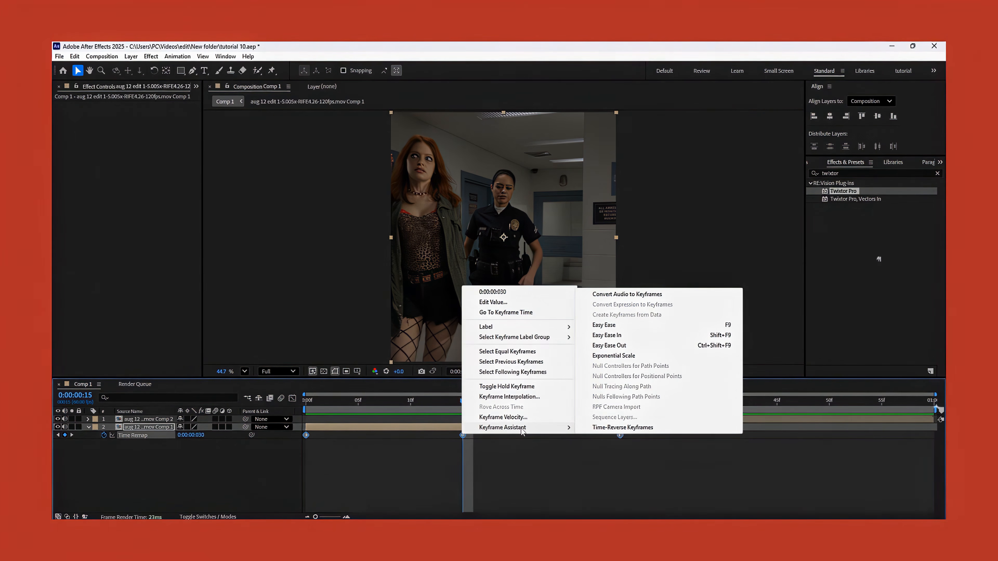
click(613, 325)
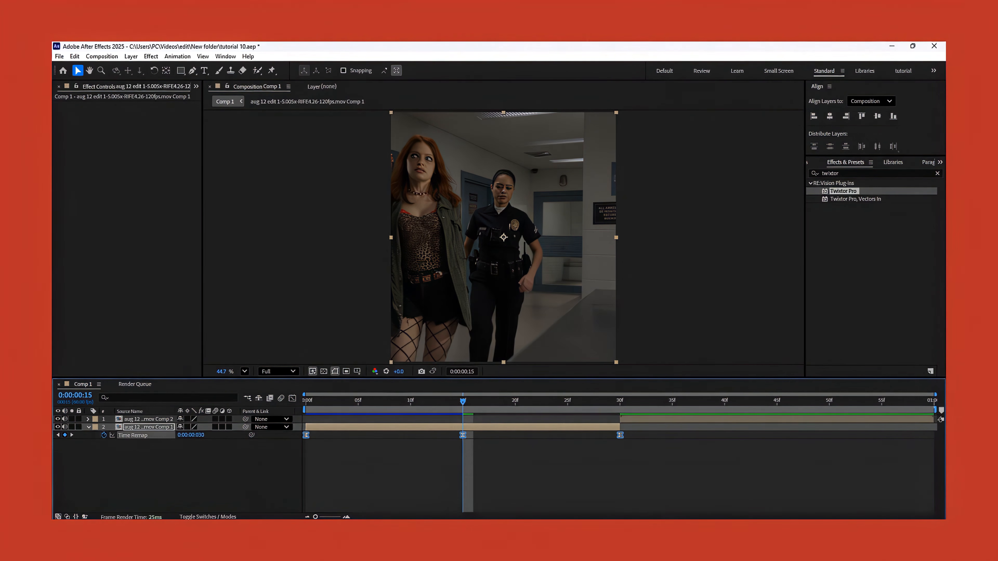
Shape the Time Remap value graph into a symmetric arch with steep outer handles and shortened handles at the frame 15 peak.
click(293, 399)
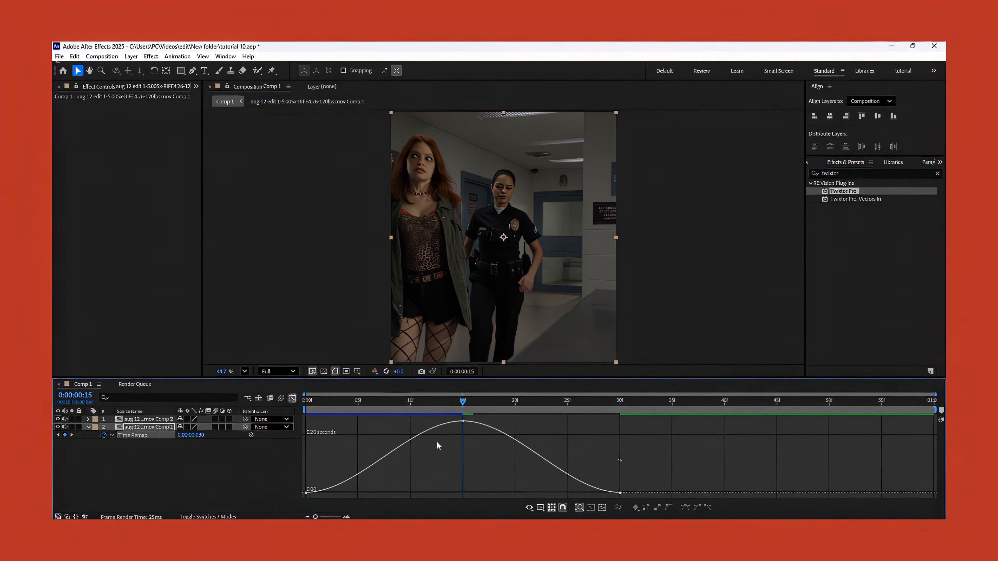
click(306, 493)
drag(358, 493, 305, 448)
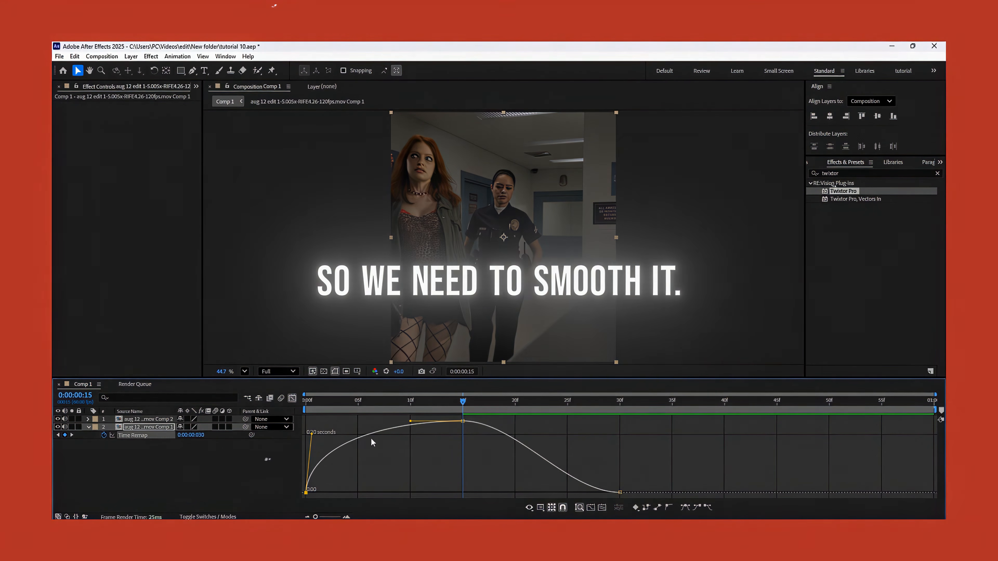
drag(409, 422, 436, 422)
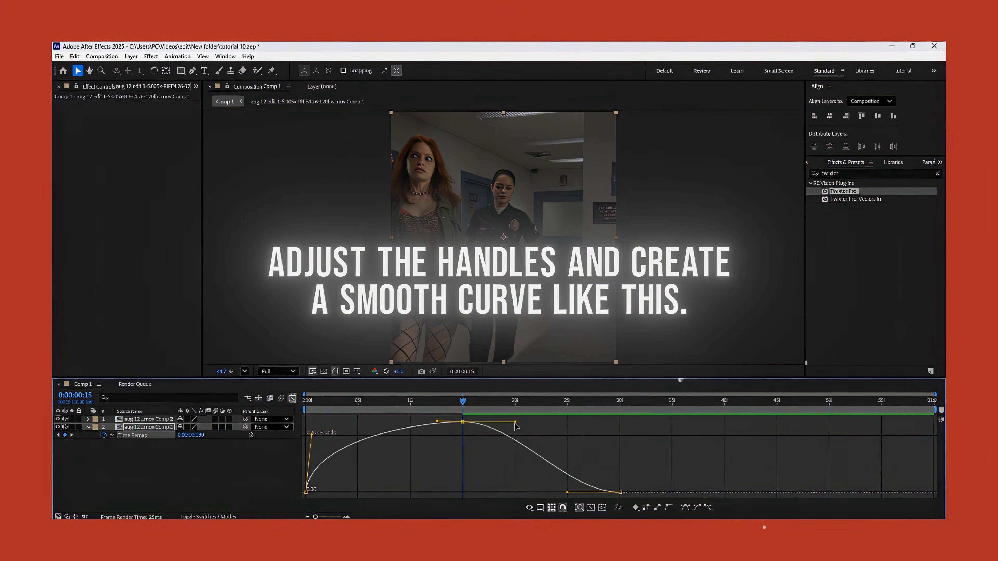
drag(568, 493, 613, 441)
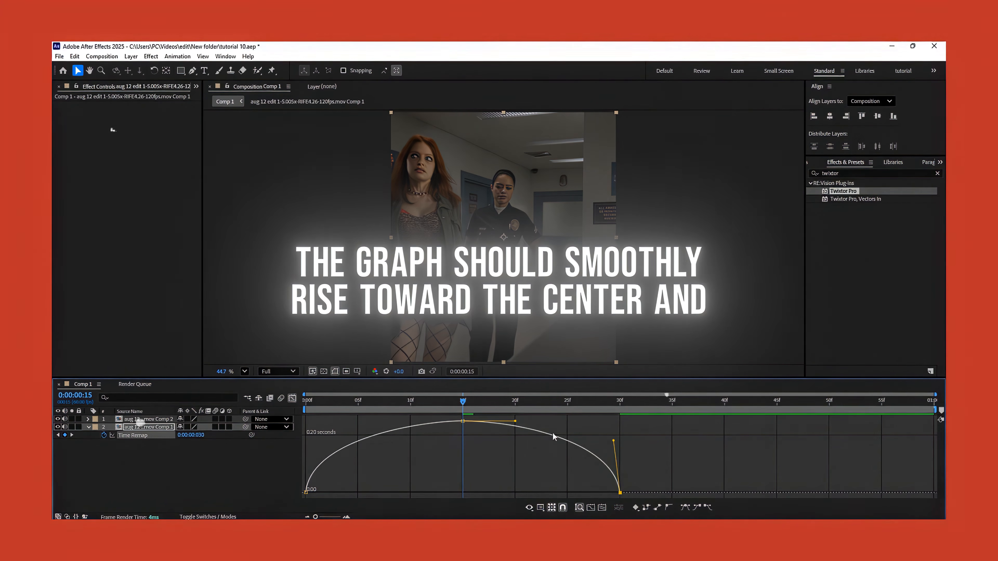
drag(498, 422, 494, 422)
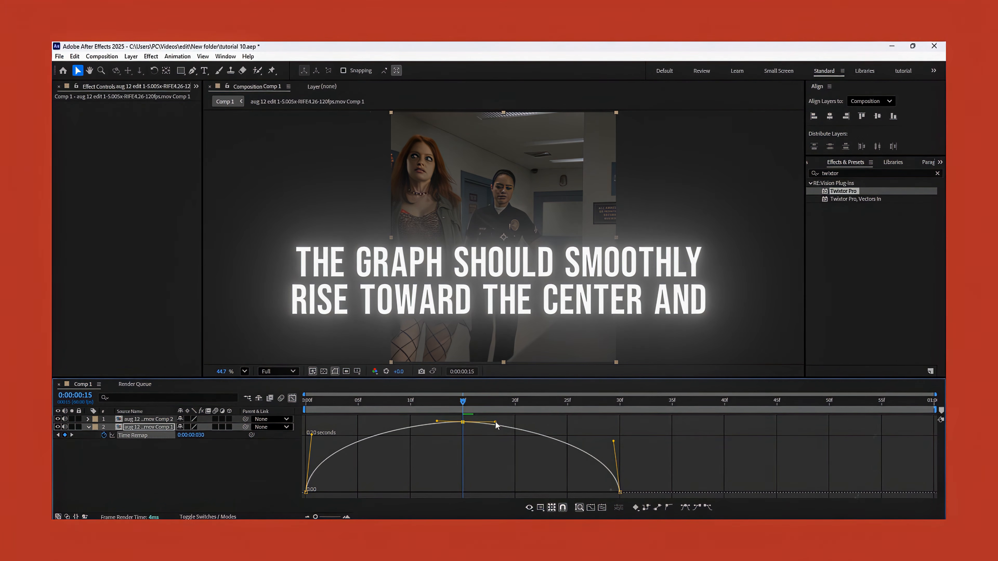
Preview the reverse from the start, then make the first Time Remap keyframe's handle slightly less steep and play it back again.
drag(357, 404, 304, 403)
key(space)
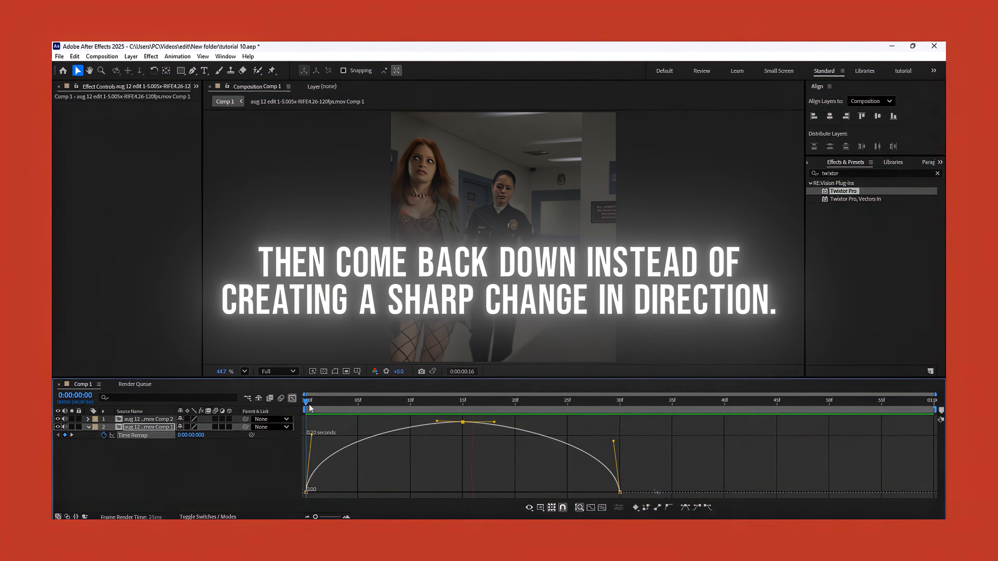
click(318, 434)
drag(354, 480, 281, 494)
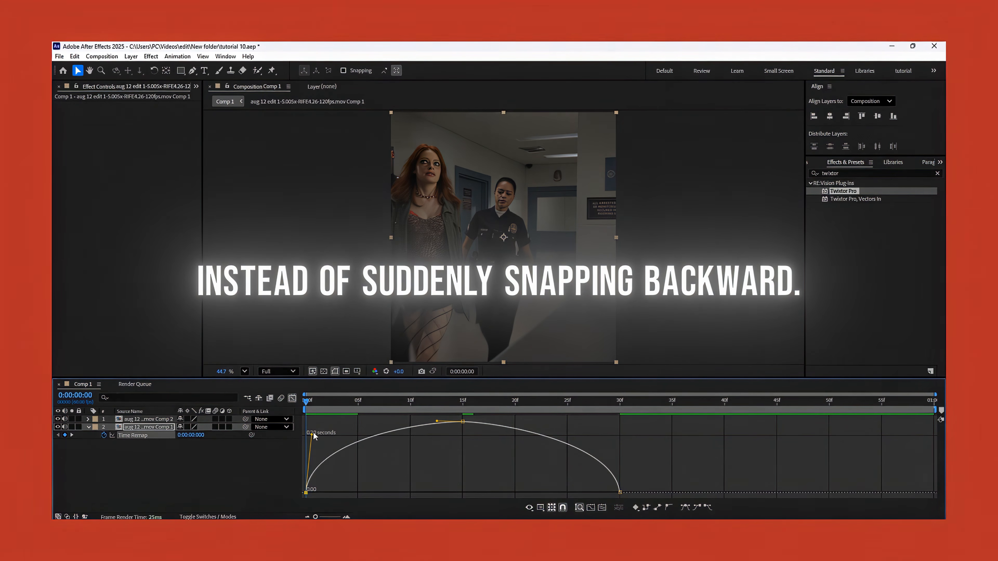
mouse_move(320, 443)
mouse_down()
mouse_move(312, 438)
mouse_move(322, 435)
mouse_up()
key(space)
key(space)
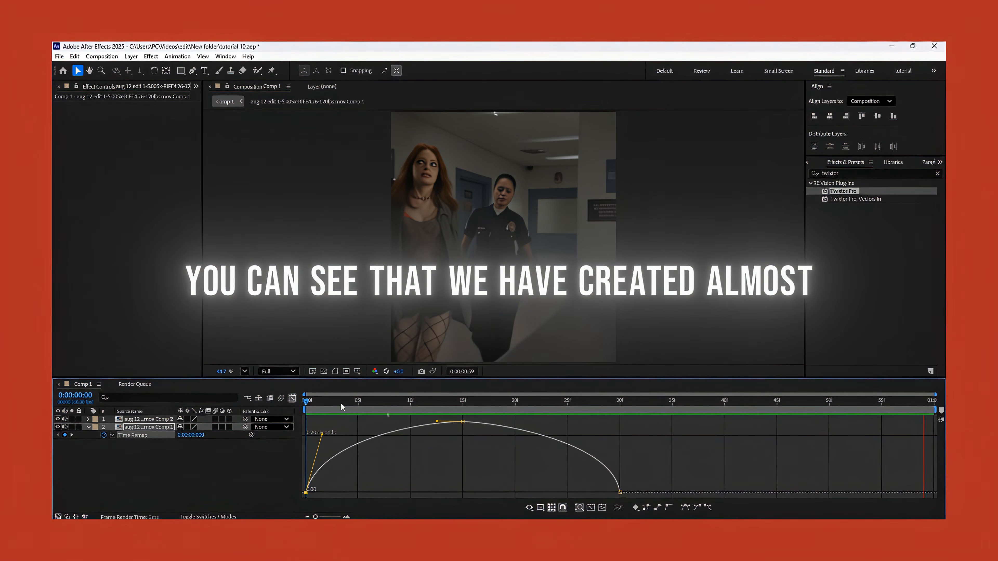
Make the last Time Remap keyframe's handle less steep to match the start of the curve, and preview the result.
key(space)
drag(403, 405, 466, 406)
drag(622, 458, 586, 502)
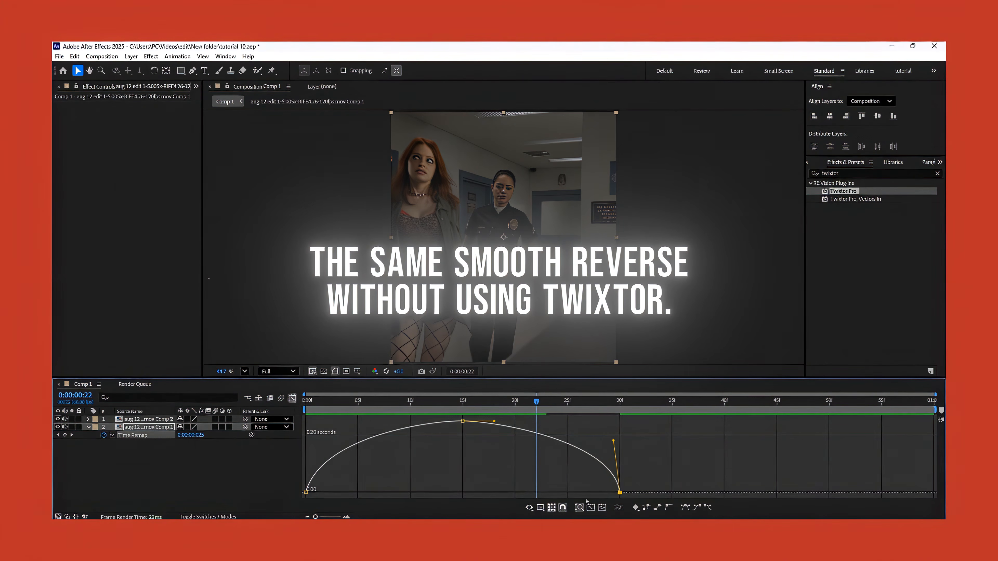
drag(613, 440, 593, 437)
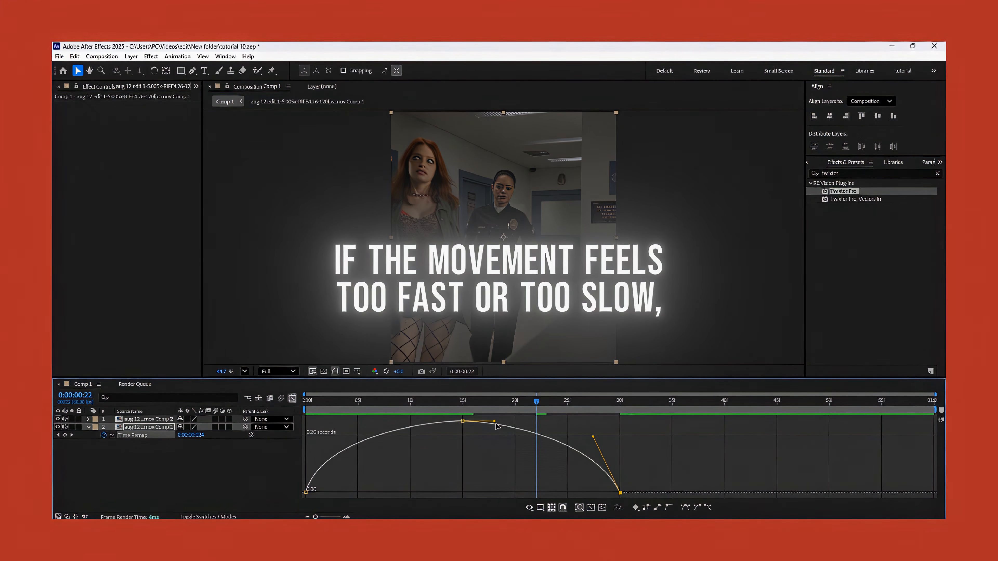
key(space)
key(space)
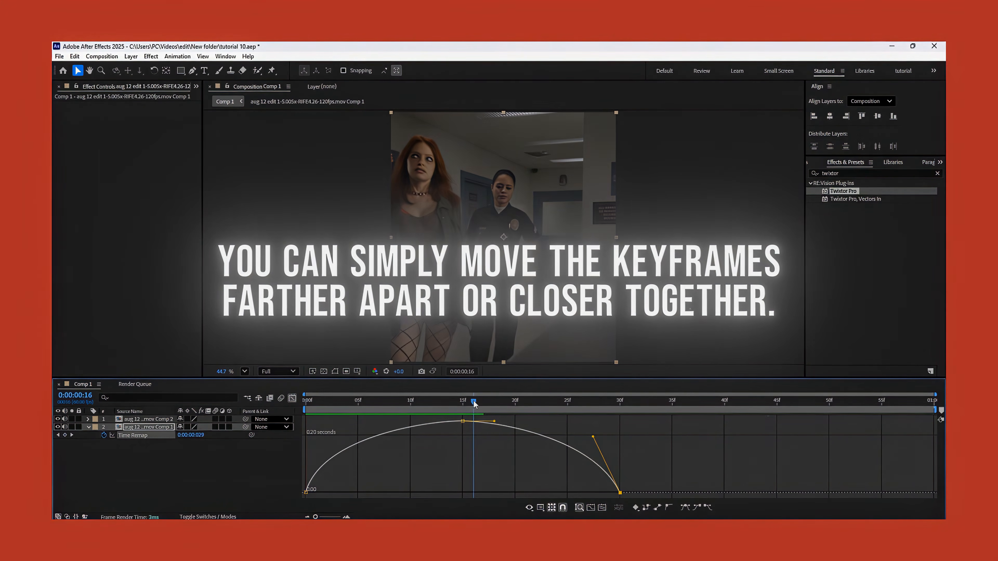
Copy the first clip's three Time Remap keyframes and paste them onto the second clip at frame 30.
click(291, 399)
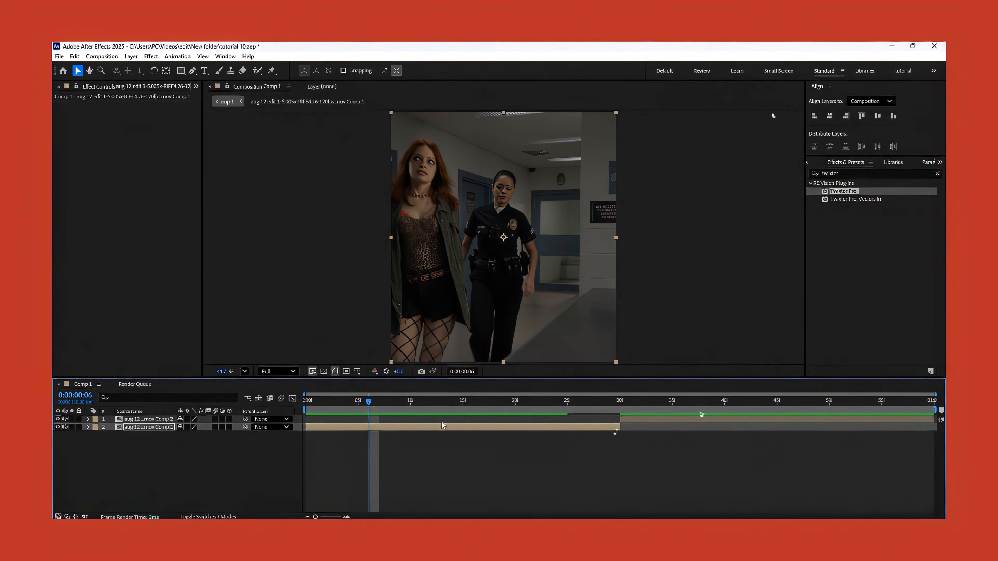
drag(647, 433, 493, 461)
drag(287, 453, 287, 453)
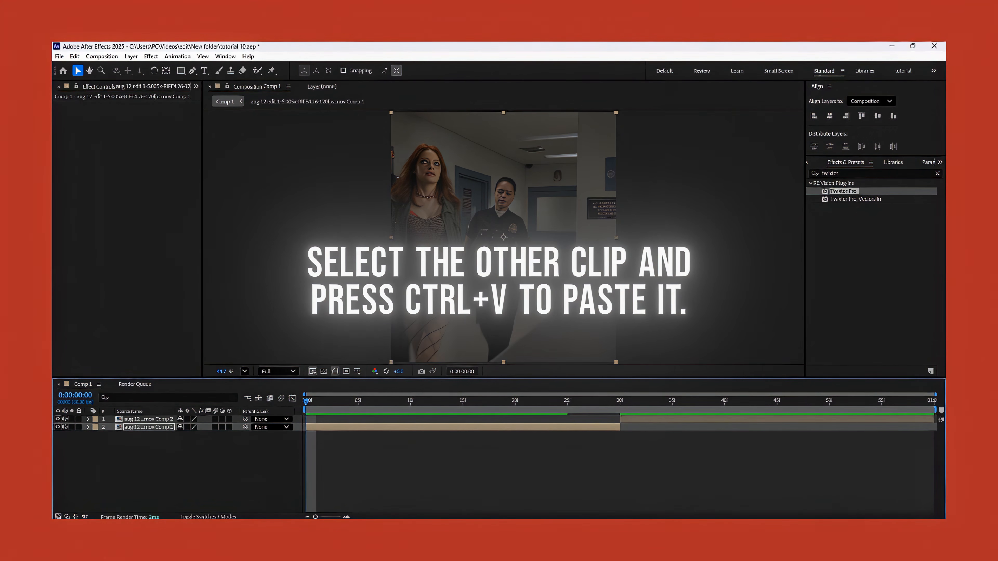
click(621, 401)
click(629, 420)
key(ctrl+v)
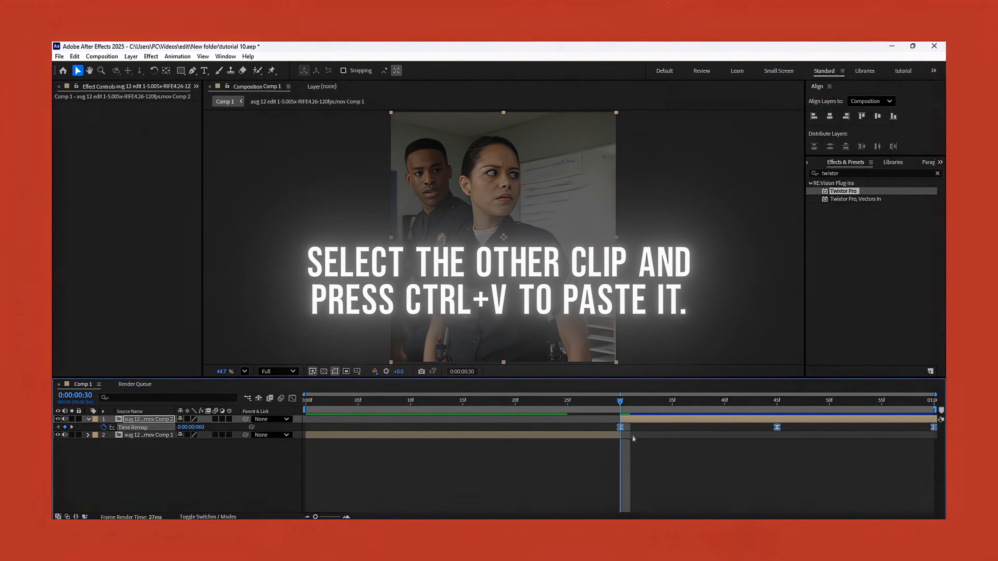
Split the second clip at 0:00:01:00 and delete the extra part after its last Time Remap keyframe.
click(924, 403)
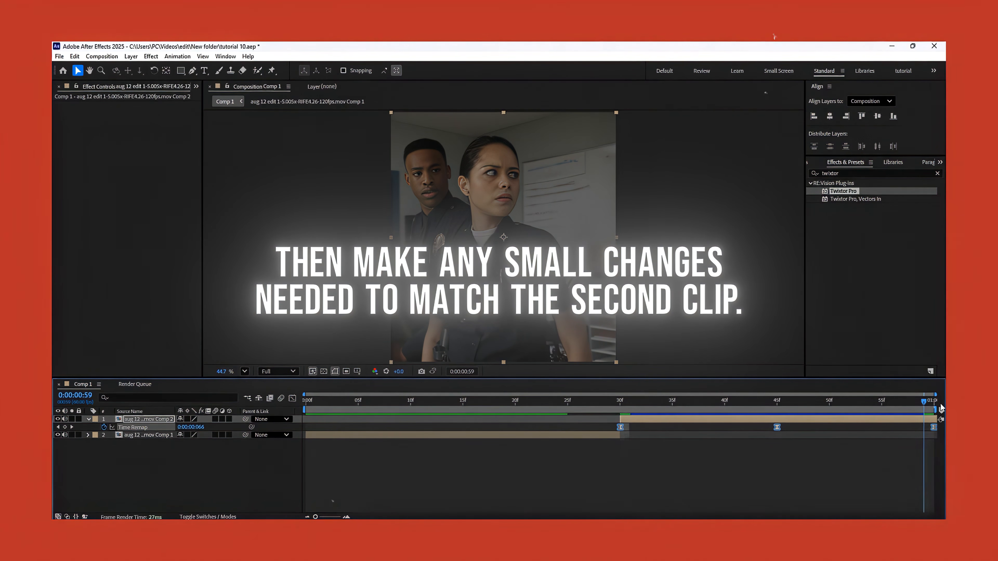
key(Page_Down)
click(924, 435)
click(922, 418)
key(ctrl+shift+d)
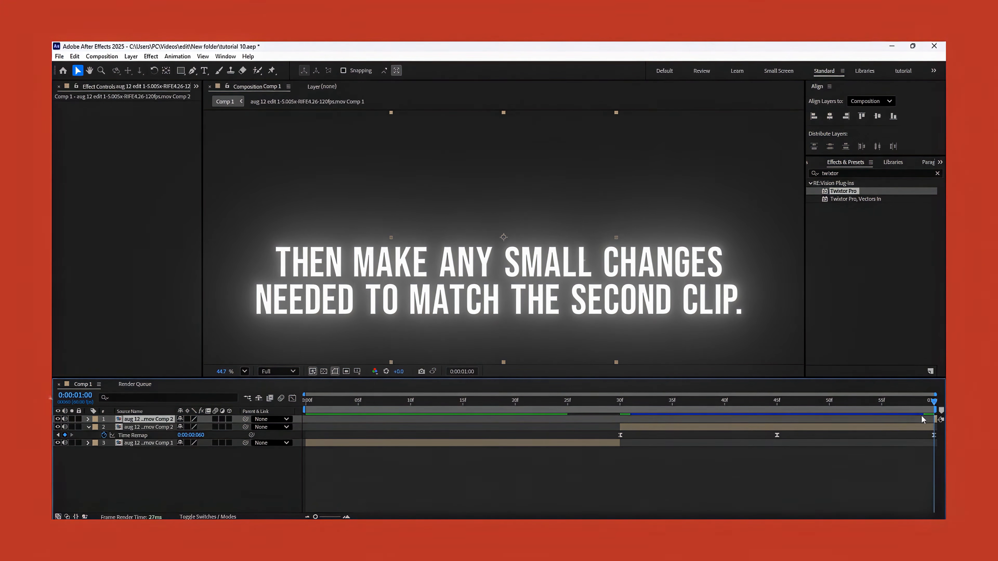
key(Delete)
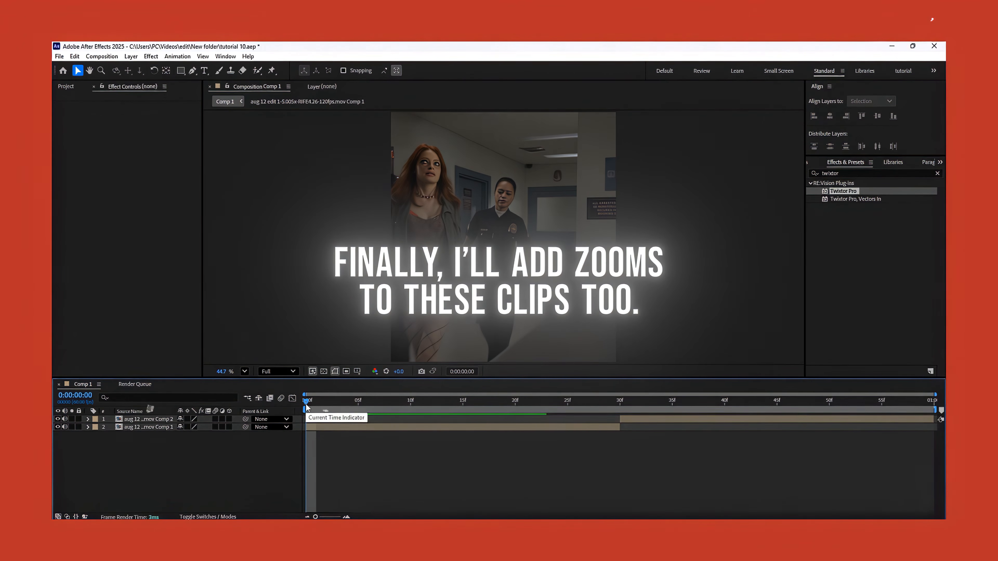
Apply the S_BlurMoCurves zoom preset to the first clip at its start, with the zoom center on the officer's face at about 552, 432.
click(366, 428)
click(178, 57)
mouse_move(228, 90)
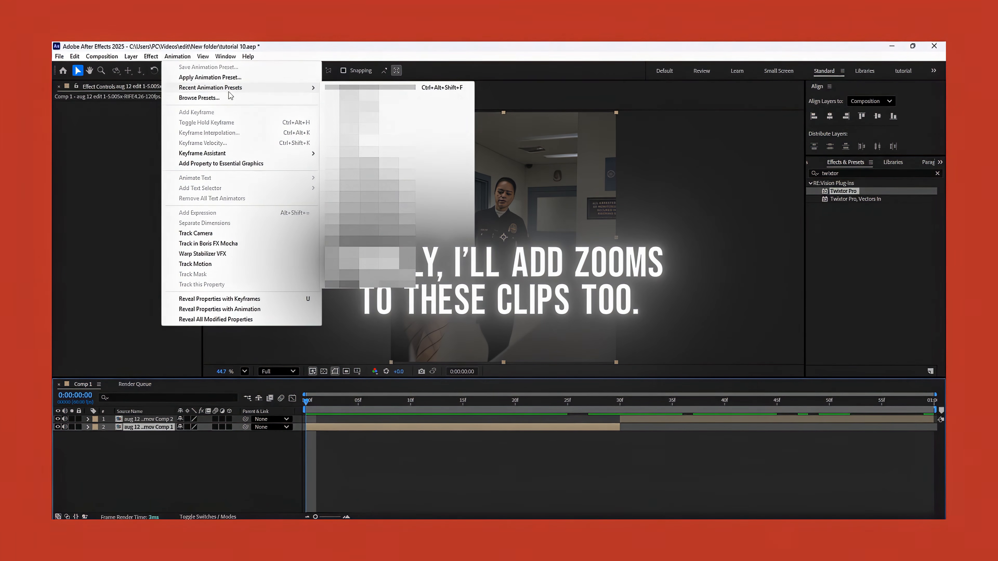
click(353, 88)
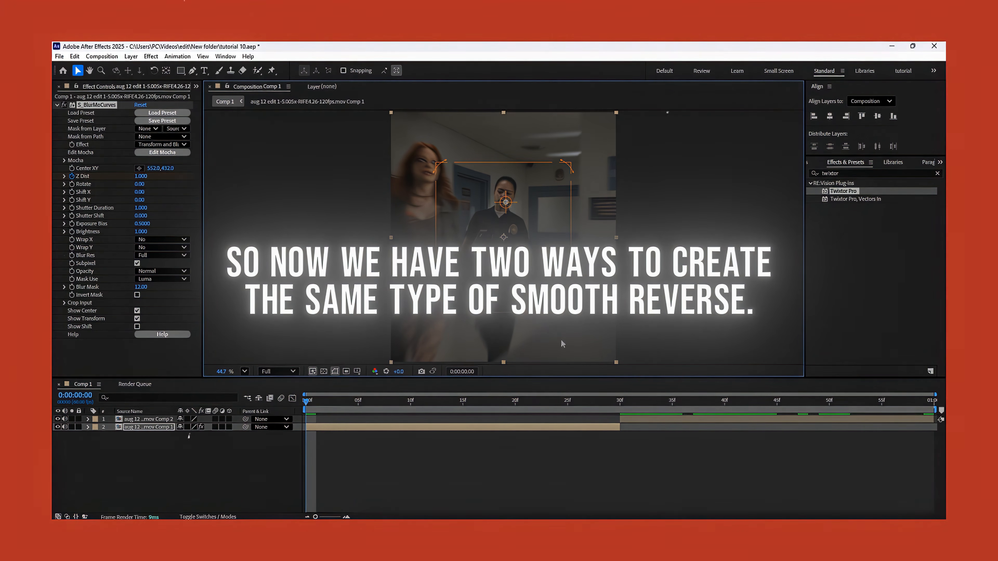
click(568, 464)
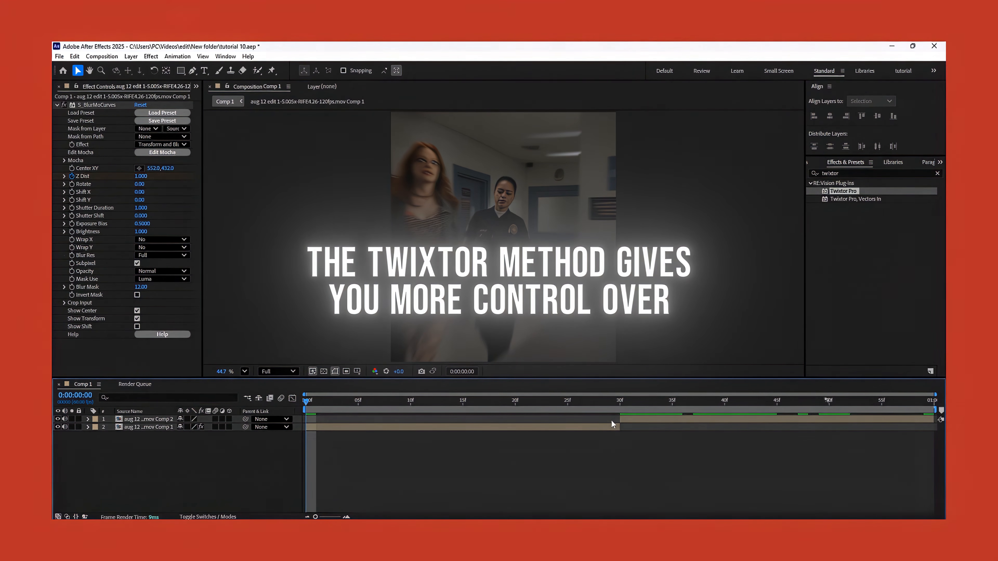
Fit the first clip's S_BlurMoCurves Z Dist keyframes to the clip's length, with the last one at frame 30.
click(605, 430)
key(u)
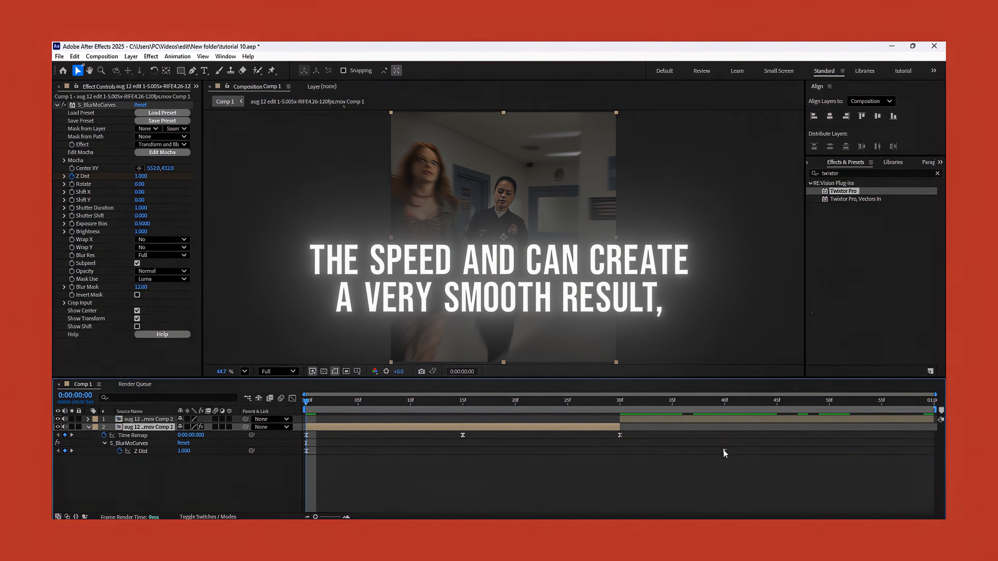
drag(724, 450, 277, 484)
key(u)
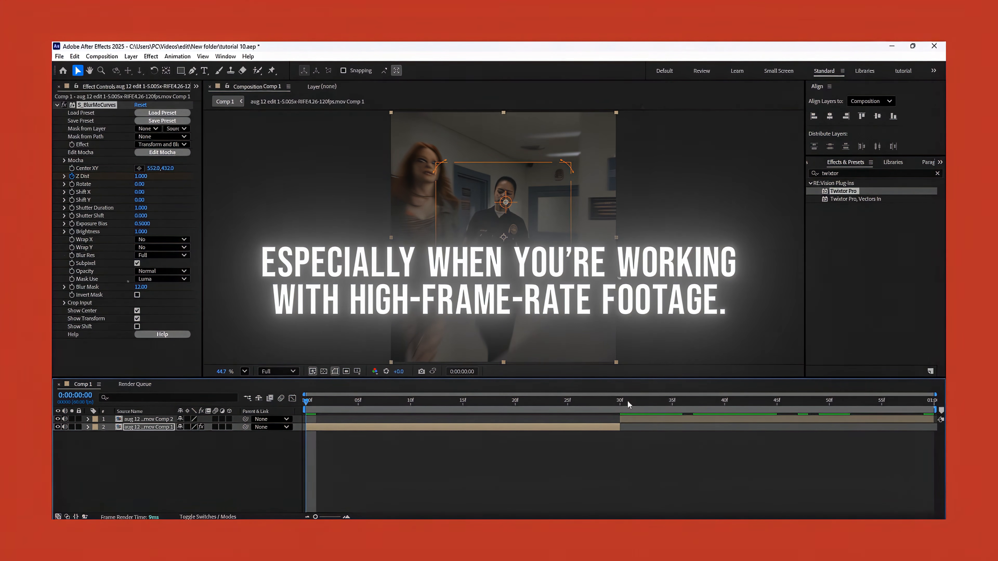
Add the S_BlurMoCurves zoom to the second clip at frame 30, with Z Dist keyframes at the clip's start and end.
click(621, 401)
click(625, 420)
key(u)
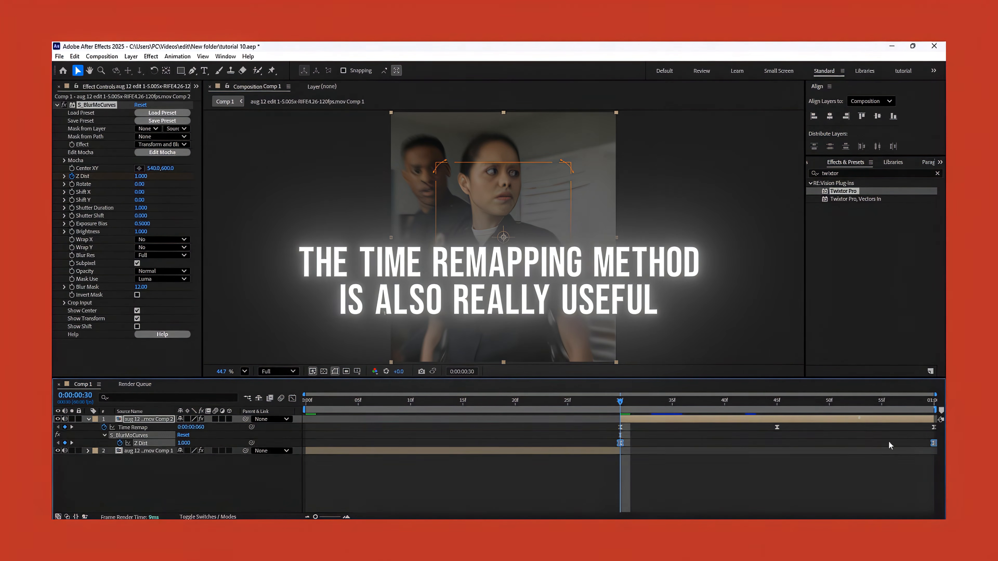
key(u)
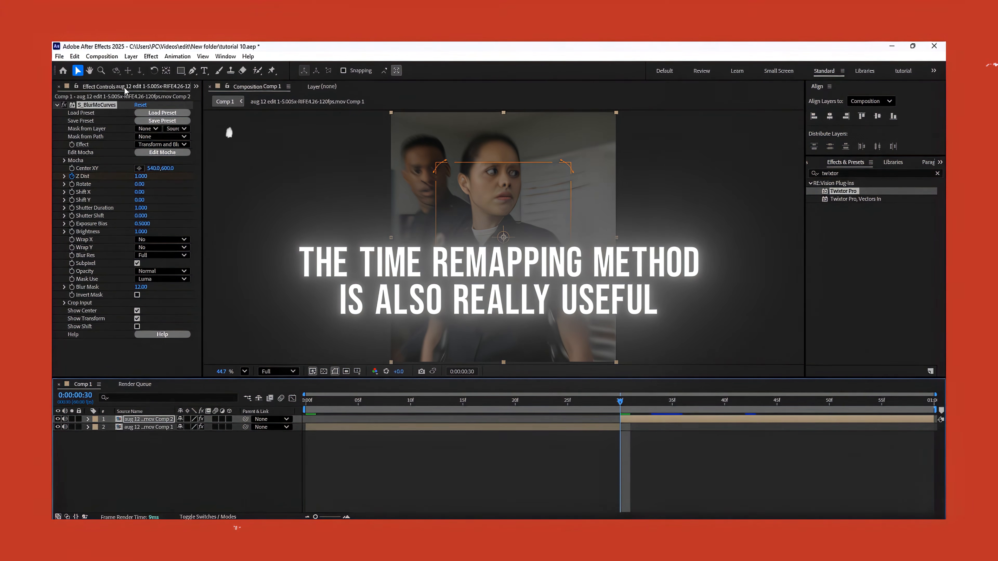
Move the second clip's zoom center up onto the officer's face, to about 542, 408.
click(736, 449)
click(732, 419)
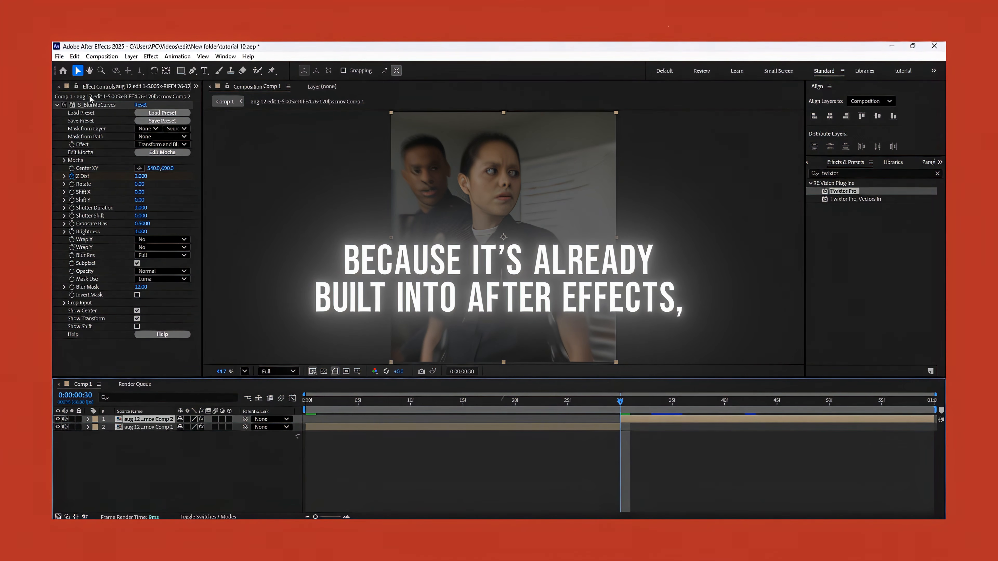
drag(503, 238, 501, 217)
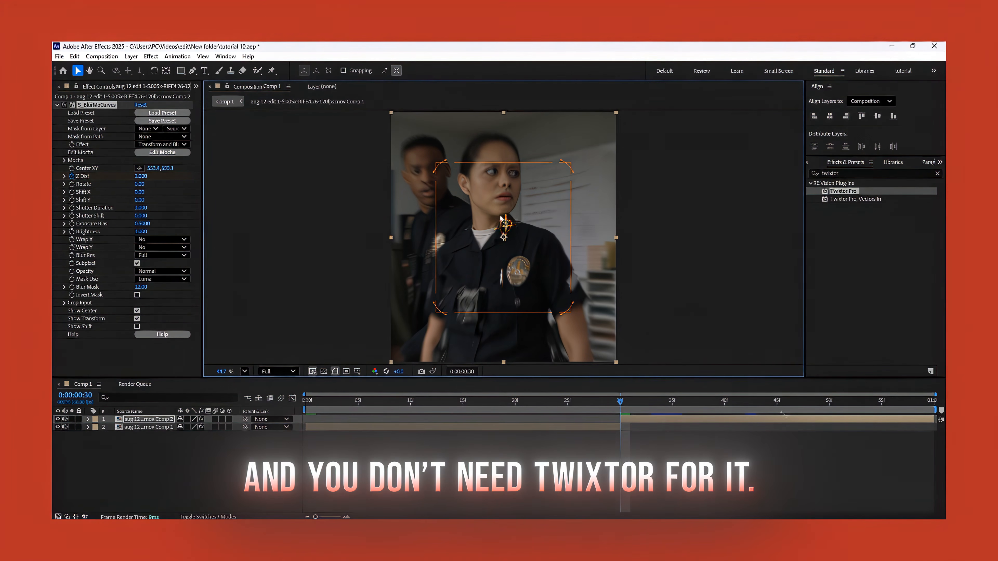
Preview both zoomed reverse clips from the start of the composition.
click(668, 448)
drag(694, 402, 290, 405)
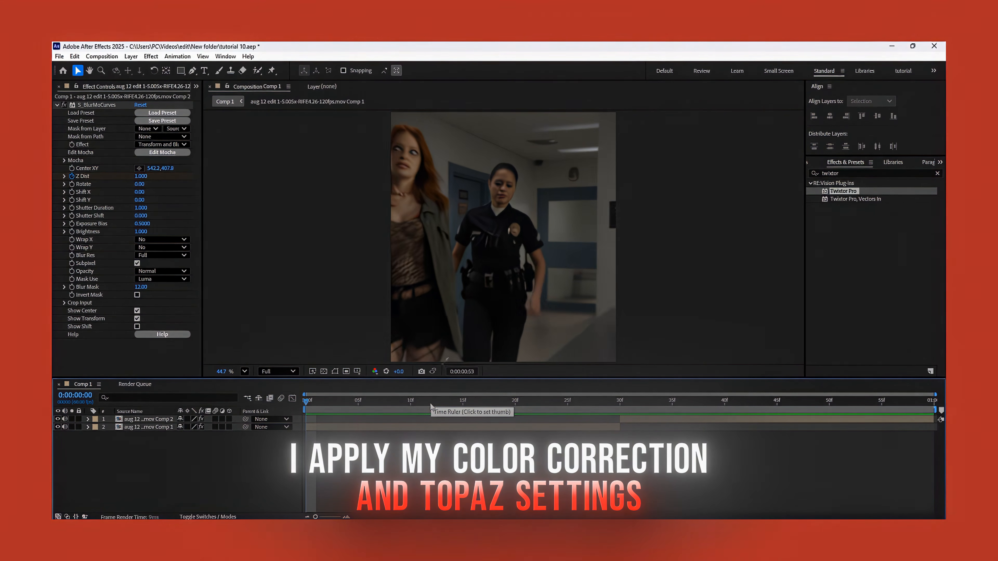
click(407, 405)
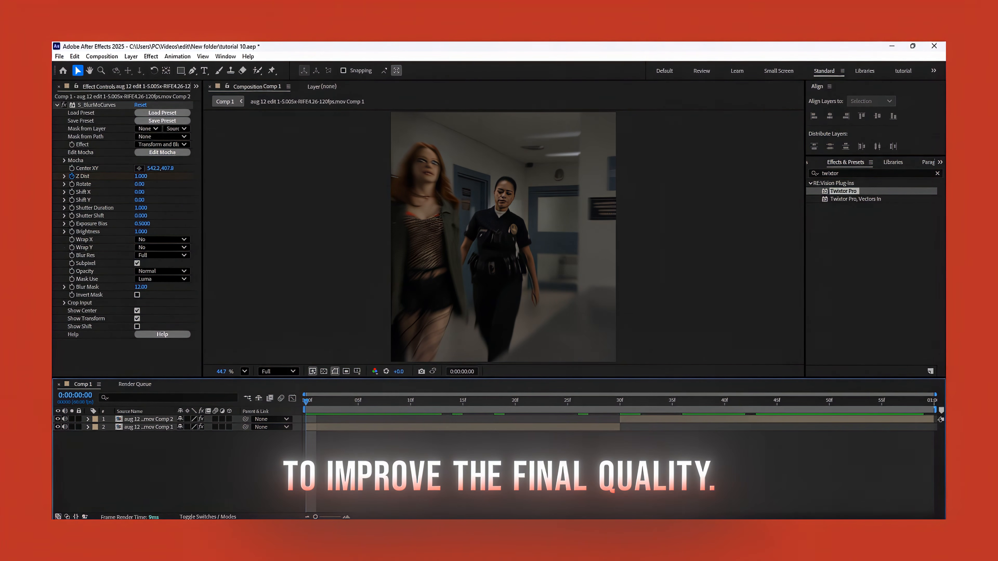